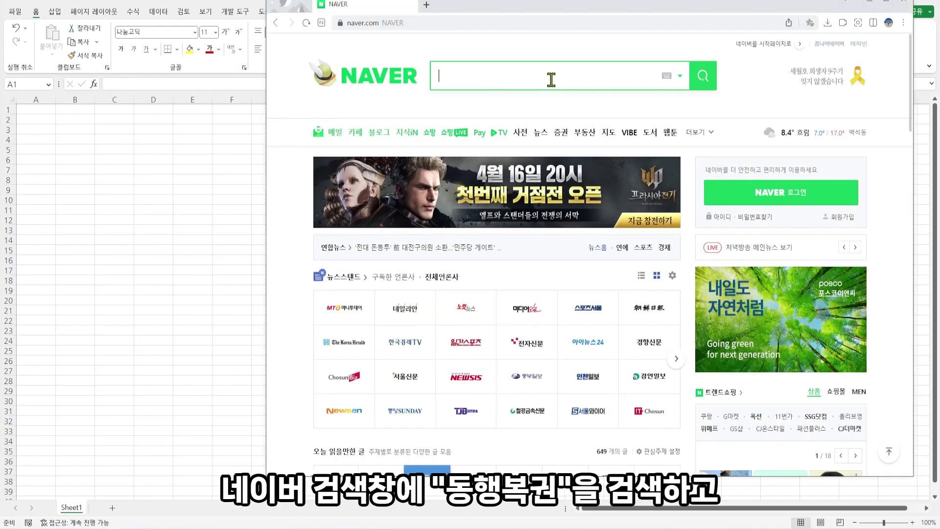
Search Naver for 동행복권, then open the official lottery site's 로또6/45 회차별 당첨번호 page
text(동행복권)
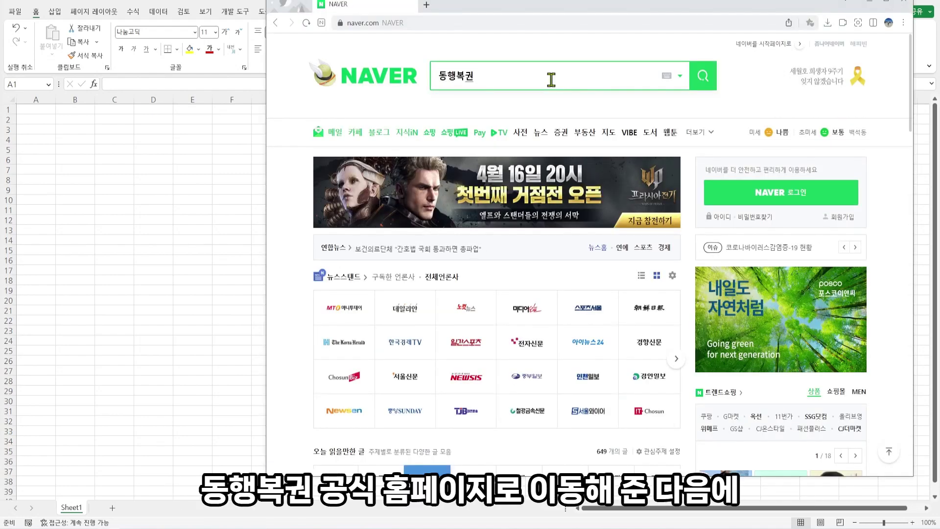
key(Return)
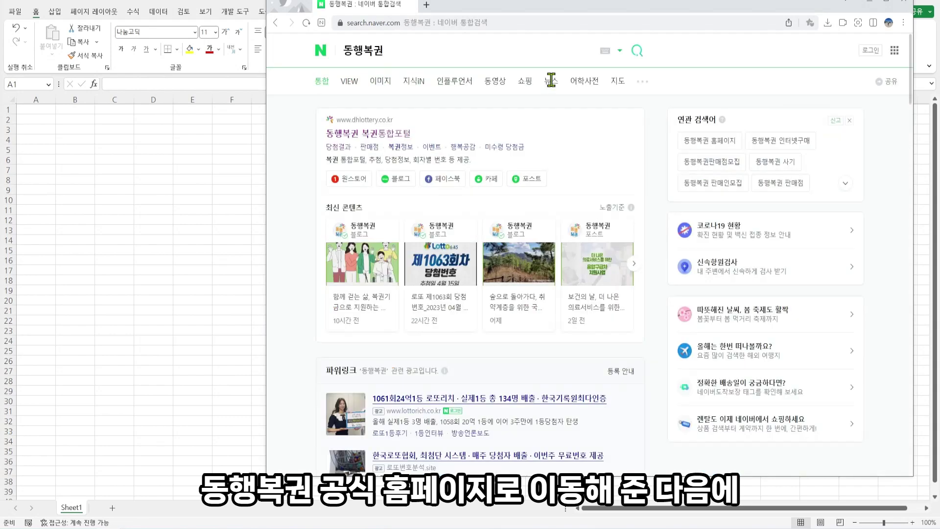
click(396, 136)
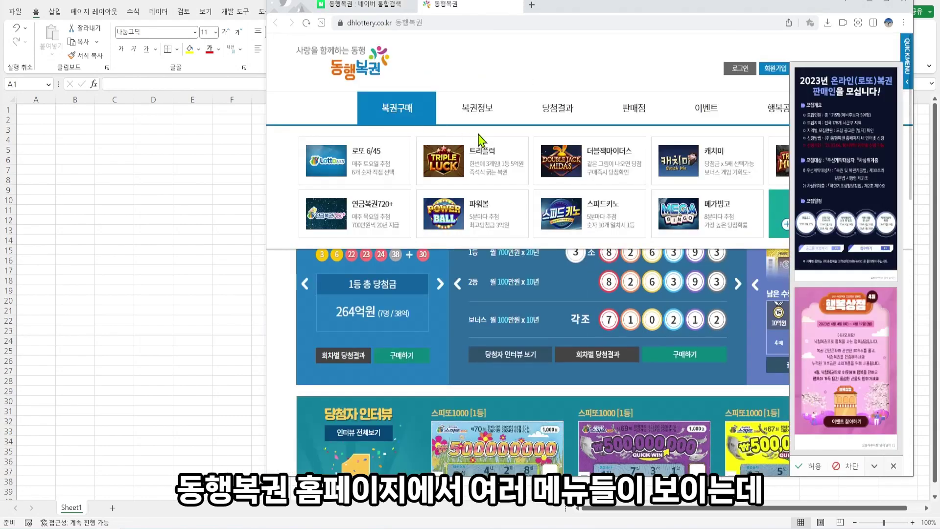
mouse_move(557, 110)
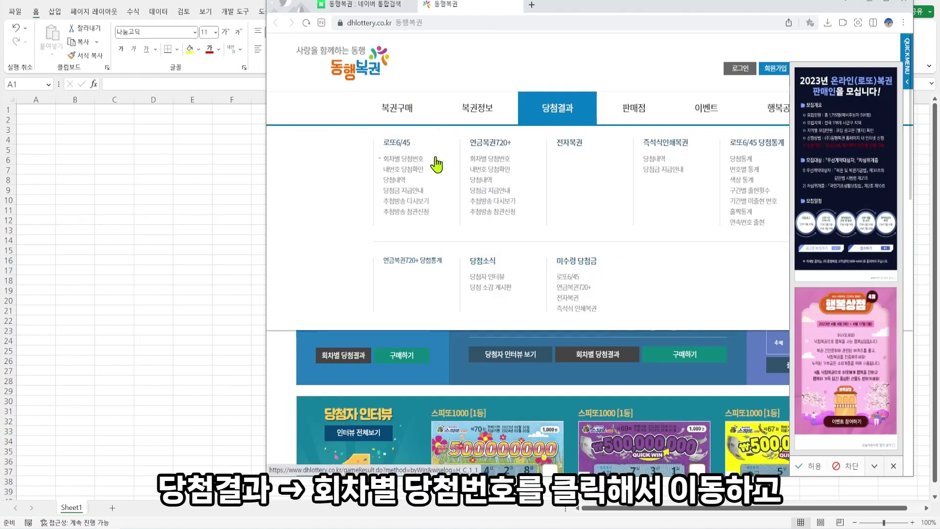
click(419, 159)
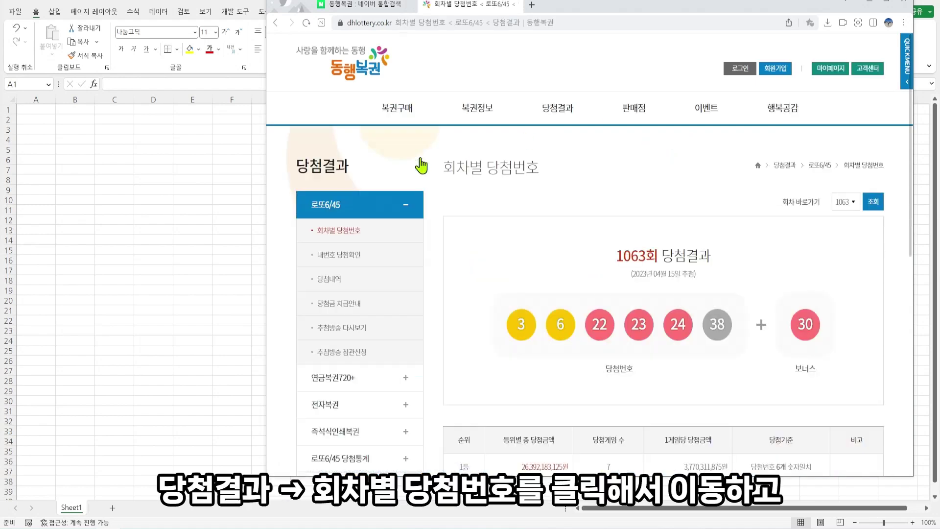
Download the winning results for rounds 1 to 1063 as a Microsoft Excel 97-2003 worksheet
scroll(676, 273, down, 8)
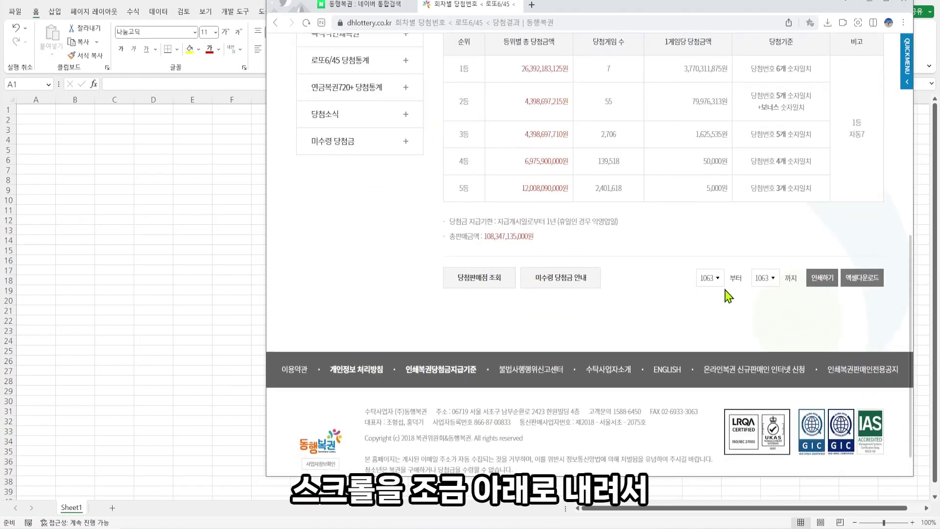
drag(710, 278, 701, 510)
click(701, 504)
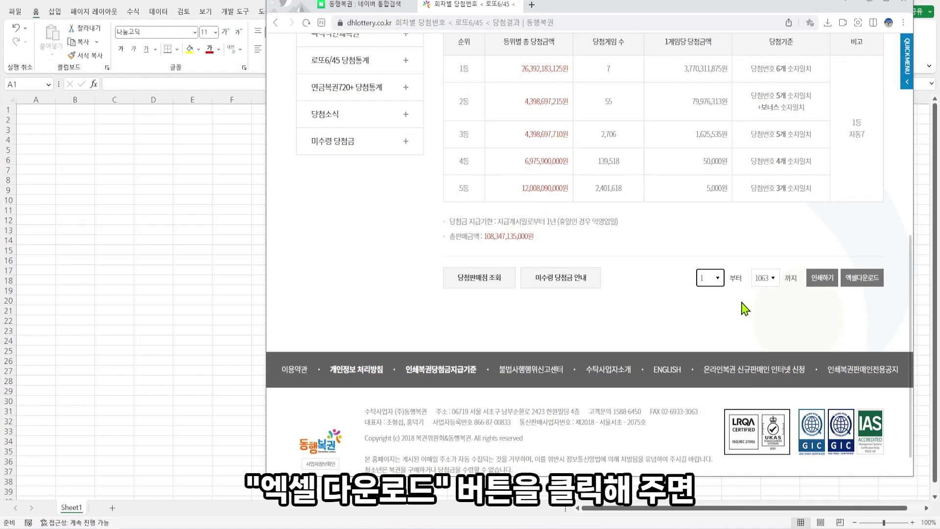
click(862, 277)
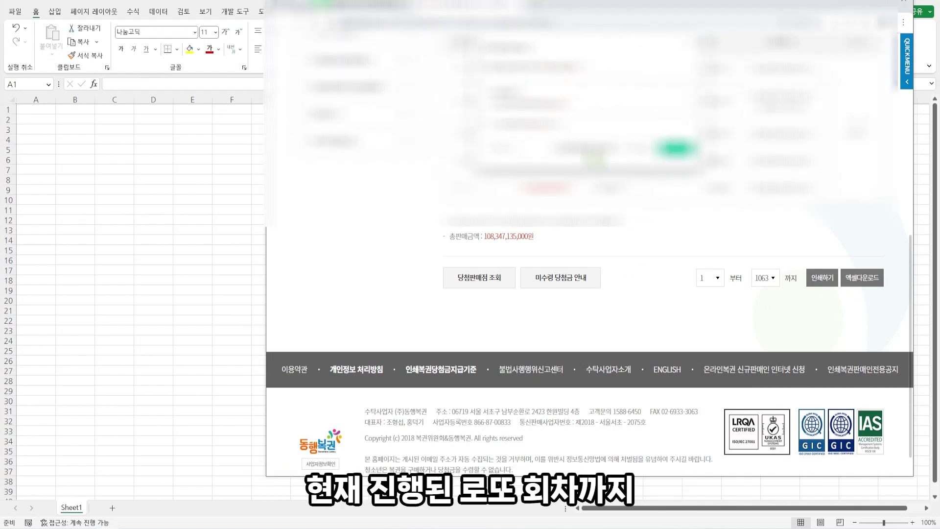
click(586, 150)
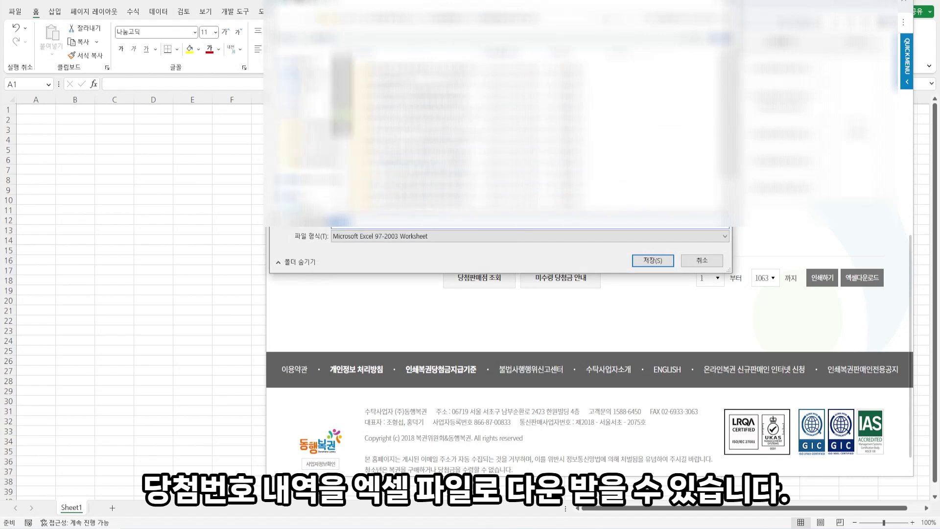
click(654, 260)
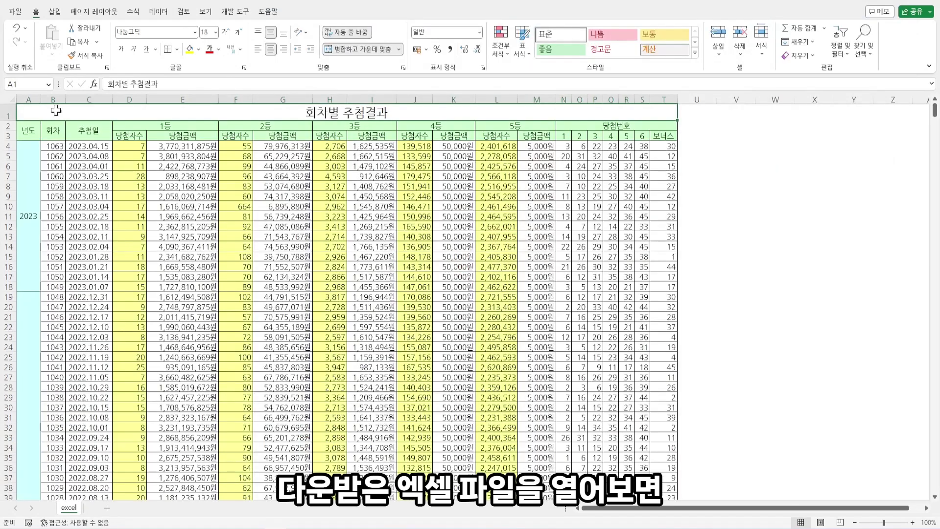
Delete the 년도 column and all the winner-count and prize columns for 1등 through 5등
click(32, 99)
key(ctrl+minus)
drag(101, 99, 514, 100)
key(ctrl+minus)
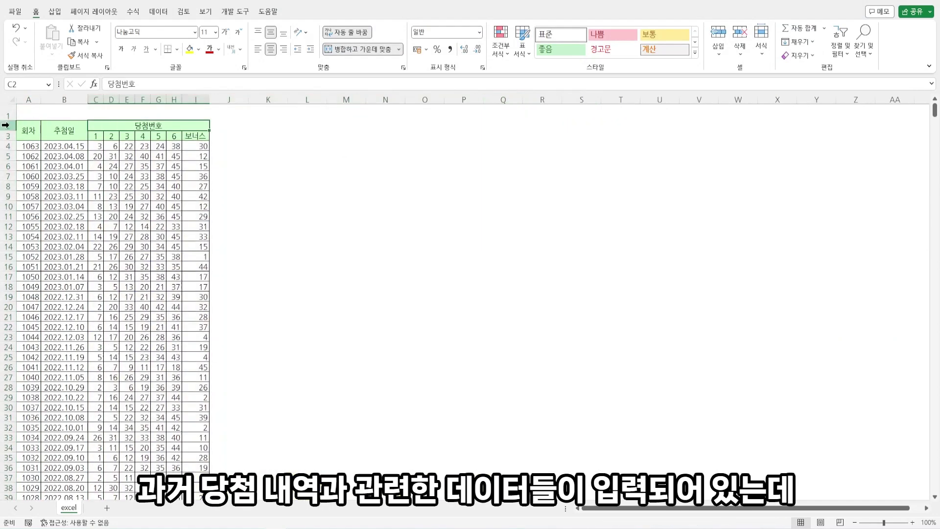
Delete the upper header row 2 and label the first two columns 회차 and 날짜
click(6, 126)
key(ctrl+minus)
text(ghlck)
key(BackSpace)
key(BackSpace)
key(BackSpace)
key(BackSpace)
key(BackSpace)
text(회차)
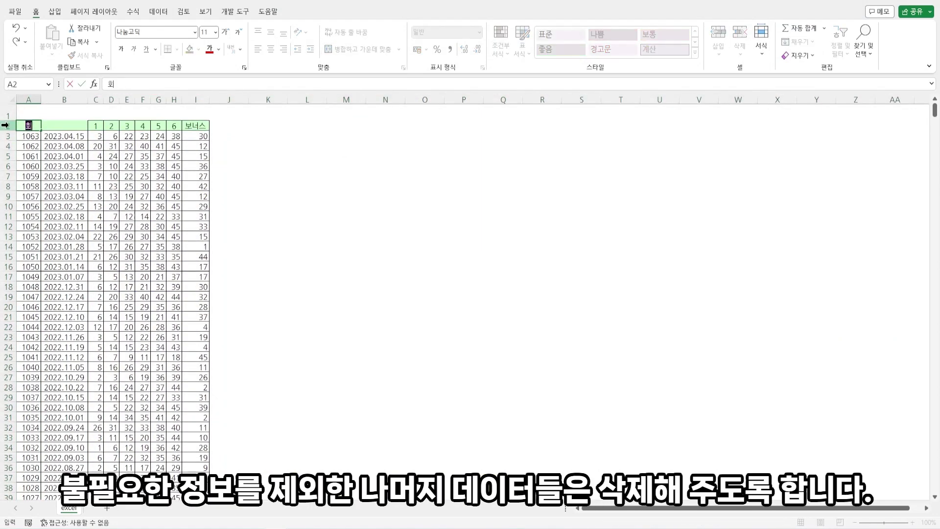
key(Tab)
text(날짜)
Place the trimmed results table at A1 of Sheet1 without its original fill and borders
key(shift+Tab)
key(ctrl+shift+Right)
key(ctrl+1)
click(204, 33)
click(292, 342)
Fill the header row orange and set the width of number columns C to I to 3
key(ctrl+shift+Down)
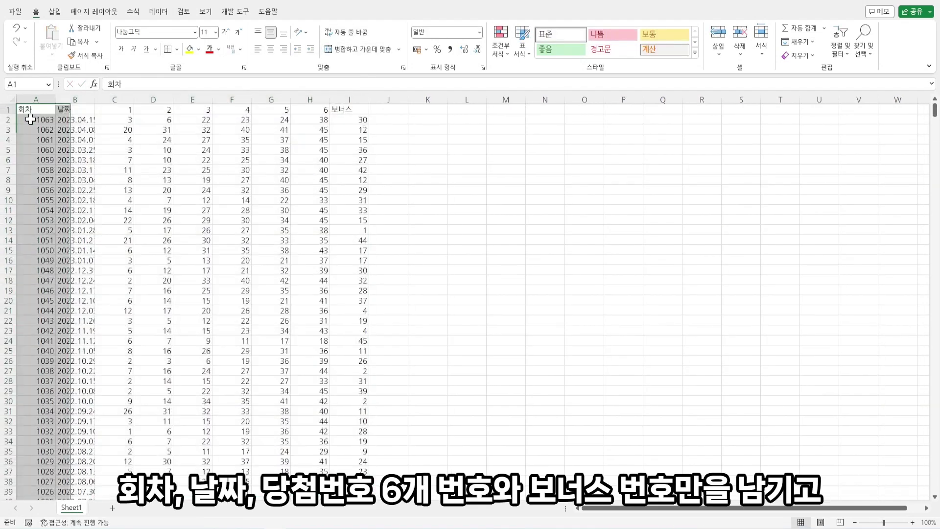
click(198, 49)
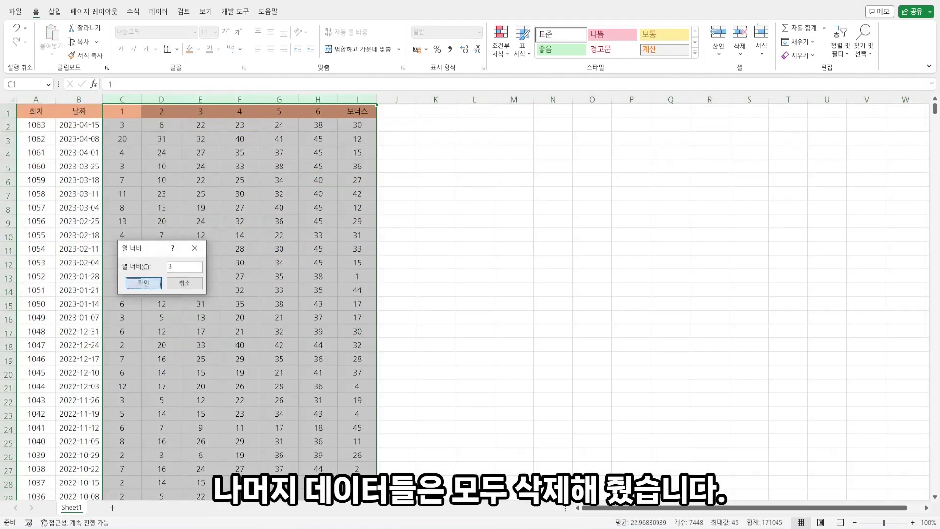
key(Return)
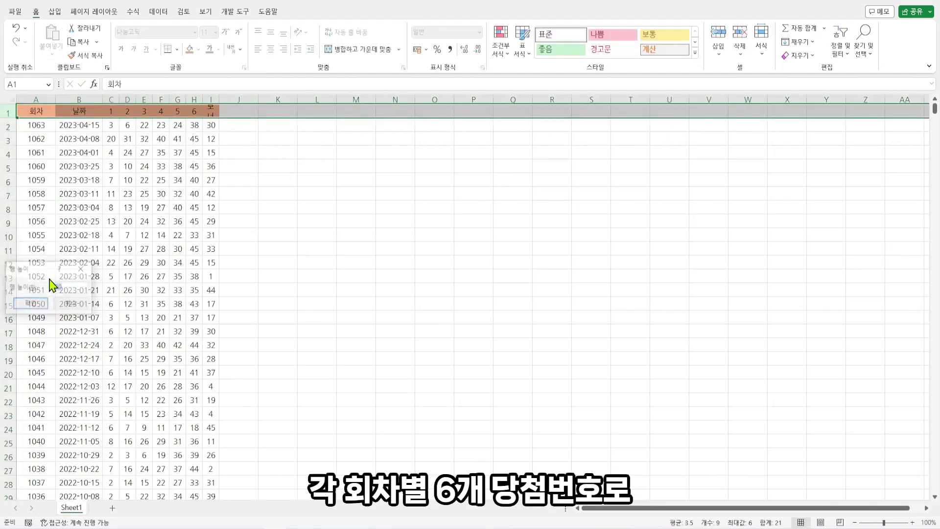
Set the header row's height to 50 and apply outline and inside borders to the whole table
text(30)
key(Return)
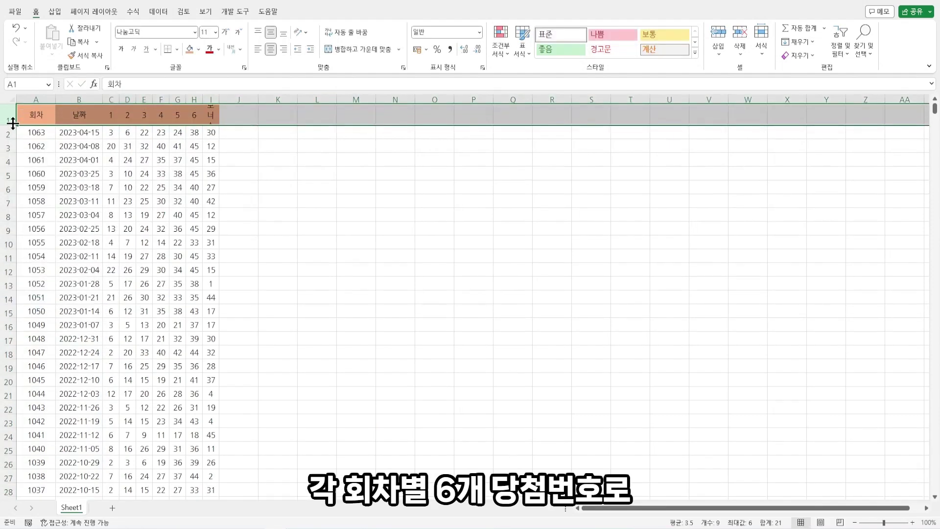
drag(13, 124, 13, 140)
right_click(14, 124)
click(50, 285)
text(50)
key(Return)
click(41, 124)
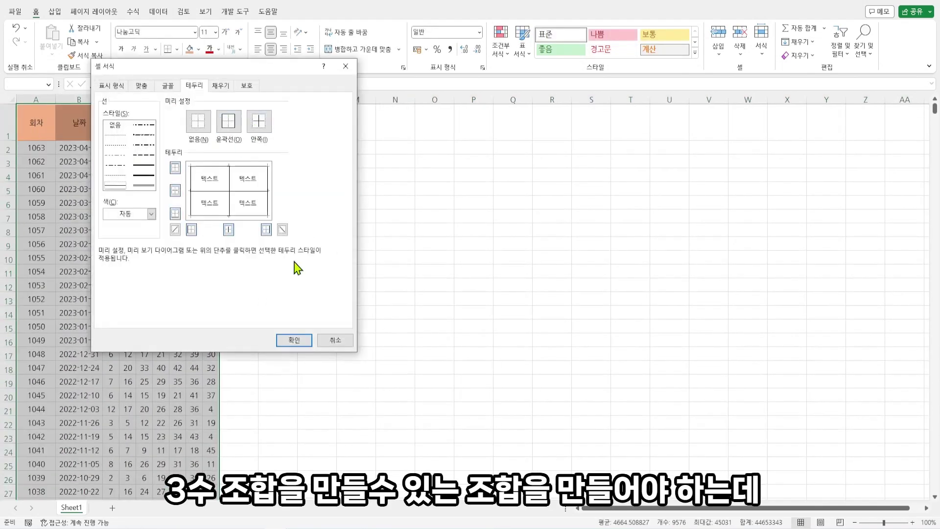
key(Return)
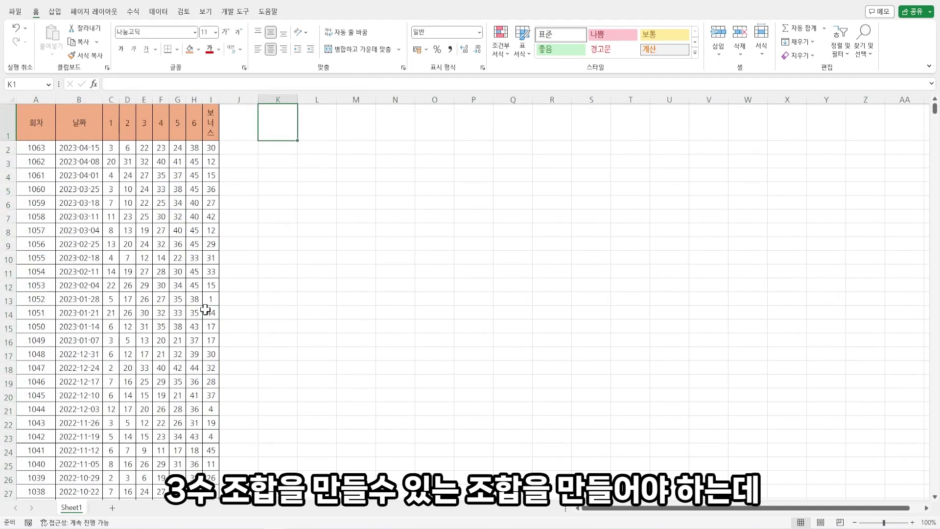
Paste the 20 three-position combination headings, 123 to 456, starting at K1 and fill them orange
key(ctrl+Home)
key(Right)
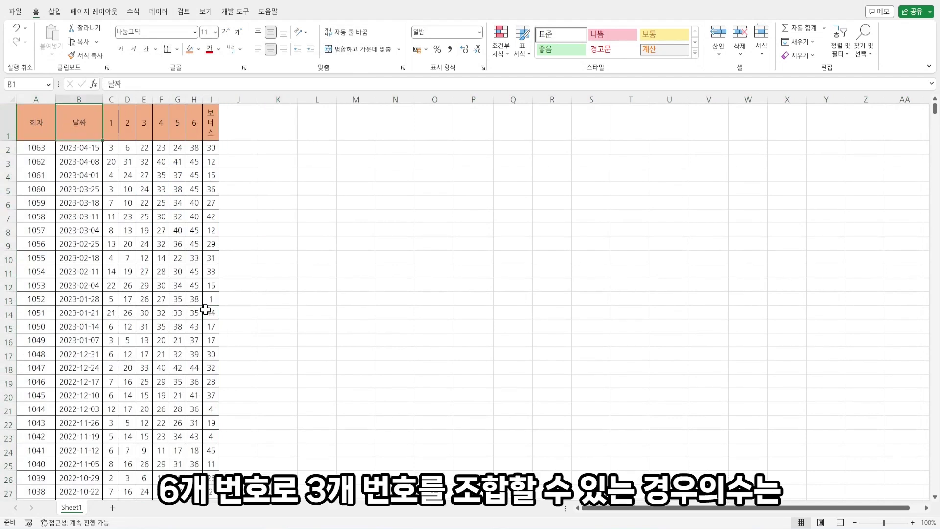
key(Right)
key(ctrl+shift+Right)
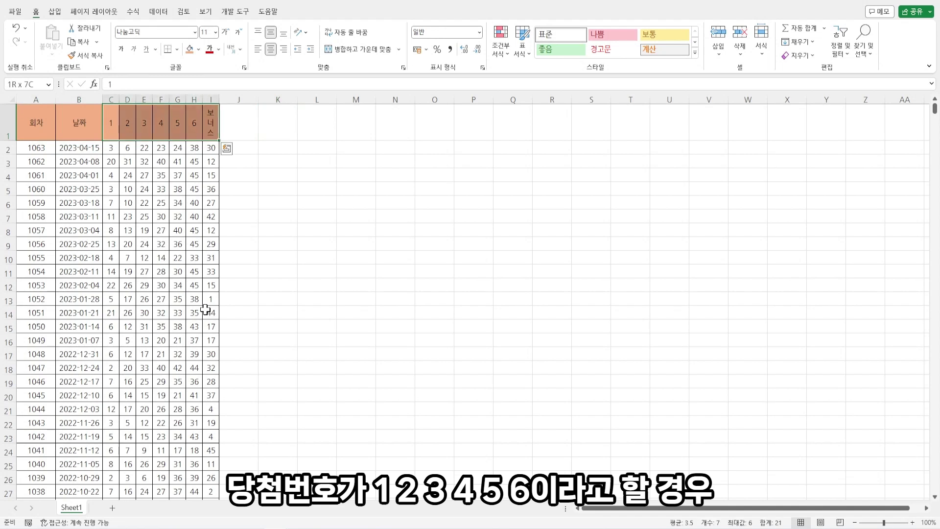
click(281, 123)
key(ctrl+v)
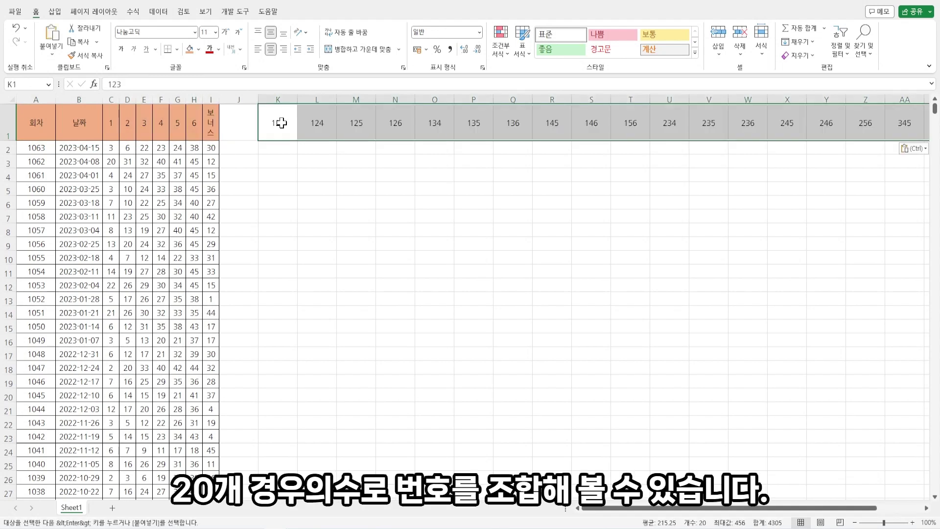
click(190, 49)
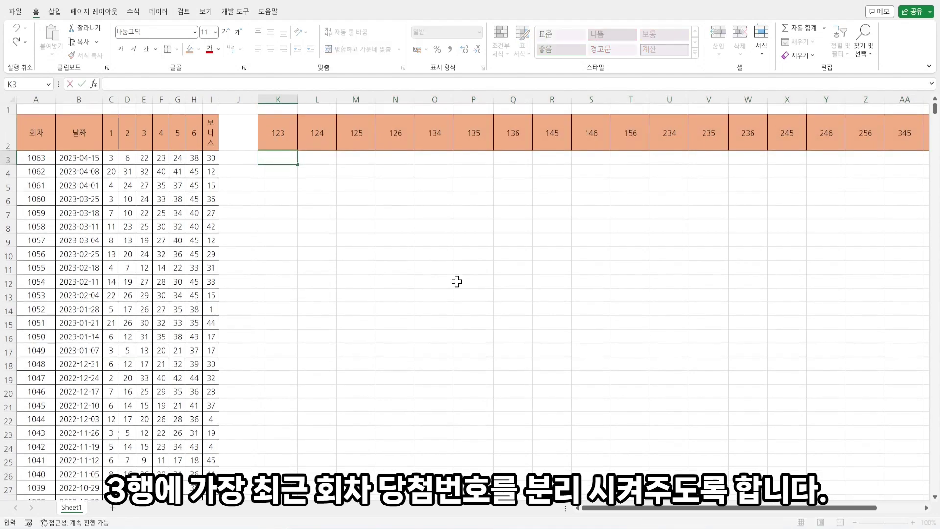
Enter =$C3&","&$D3&","&E3 in K3 to build combination 123 for the latest round
text(=)
click(108, 158)
text(&","&)
click(127, 157)
text(&","&)
click(144, 158)
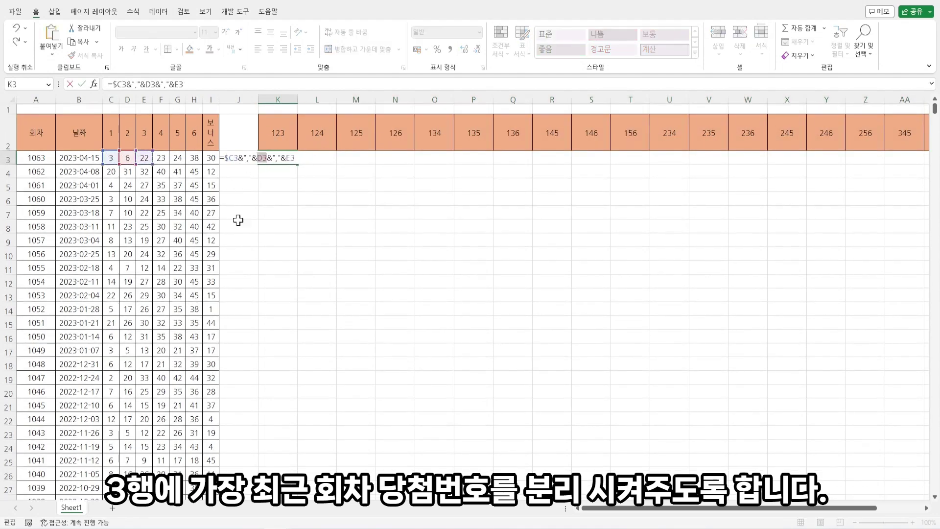
key(ctrl+Return)
Enter comma-joining formulas in L3:T3 for combinations 124 to 156, all starting with the first number in $C3
text(=$C3&","&$D3&","&F3)
key(ctrl+Return)
text(=$C3&","&$D3&","&G3)
key(ctrl+Return)
text(=$C3&","&$E3&","&G3)
key(ctrl+Return)
text(=$C3&","&$F3&","&)
click(177, 158)
key(ctrl+Return)
text(=$C3&","&$F3&","&H3)
key(ctrl+Return)
text(=$C3&","&$G3&","&H3)
key(ctrl+Return)
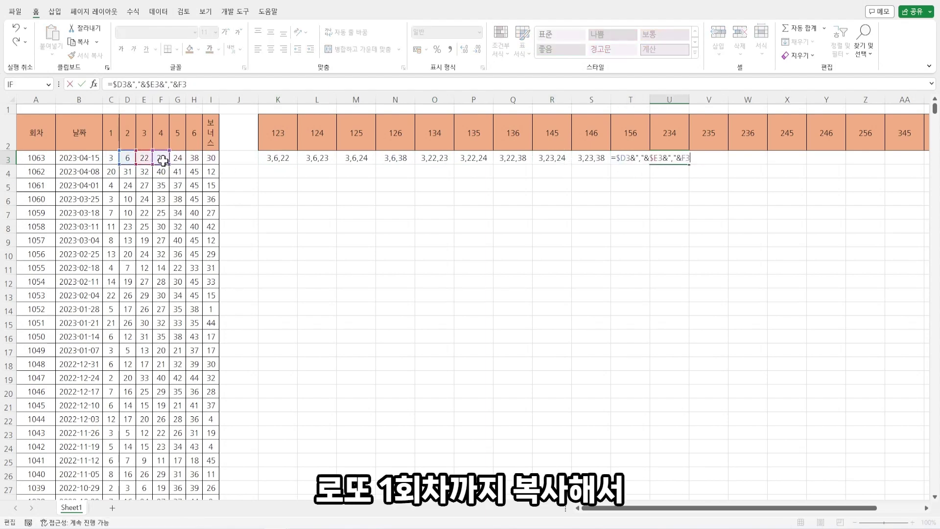
Enter comma-joining formulas in U3:Z3 for combinations 234 to 256, all starting with the second number in $D3
text(=$D3&","&$E3&","&F3)
key(ctrl+Return)
text(=$D3&","&$E3&","&G3)
click(194, 157)
key(Tab)
text(=$D3&","&$F3&","&G3)
key(Tab)
Enter comma-joining formulas in AA3:AD3 for combinations 345, 346, 356 and 456, ending with =$F3&","&$G3&","&H3
text(=$E3&","&$F3&","&G3)
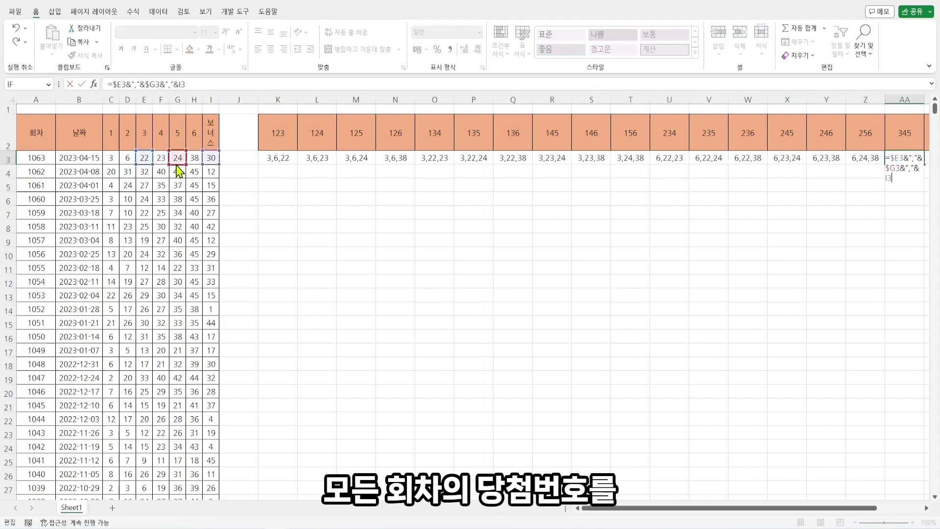
key(ctrl+Return)
key(ctrl+c)
key(Right)
key(ctrl+v)
key(Tab)
text(=$E3&","&$G3&","&H3)
key(Tab)
text(=$F3&","&$G3&","&H3)
key(ctrl+Return)
Fill the combination formulas in K3:AD3 down to row 1065 so every round is covered
click(92, 158)
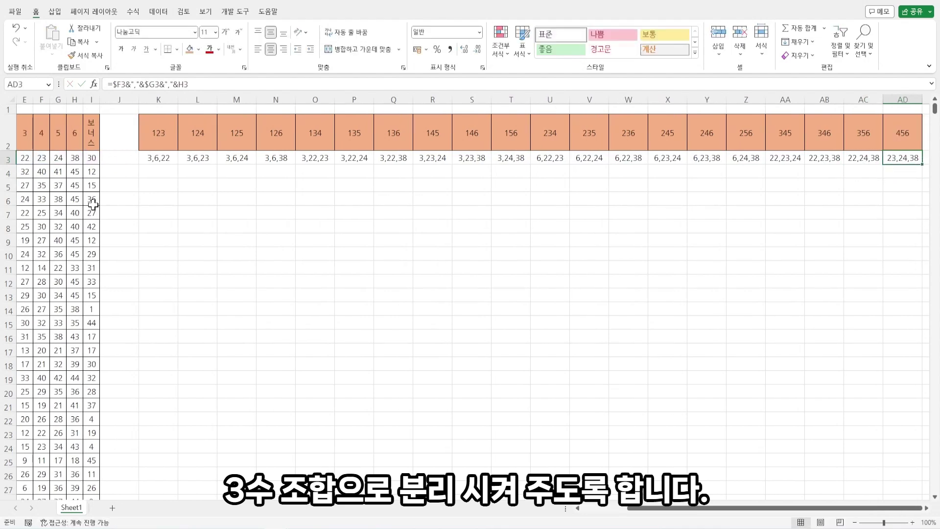
scroll(93, 204, left, 2)
key(Down)
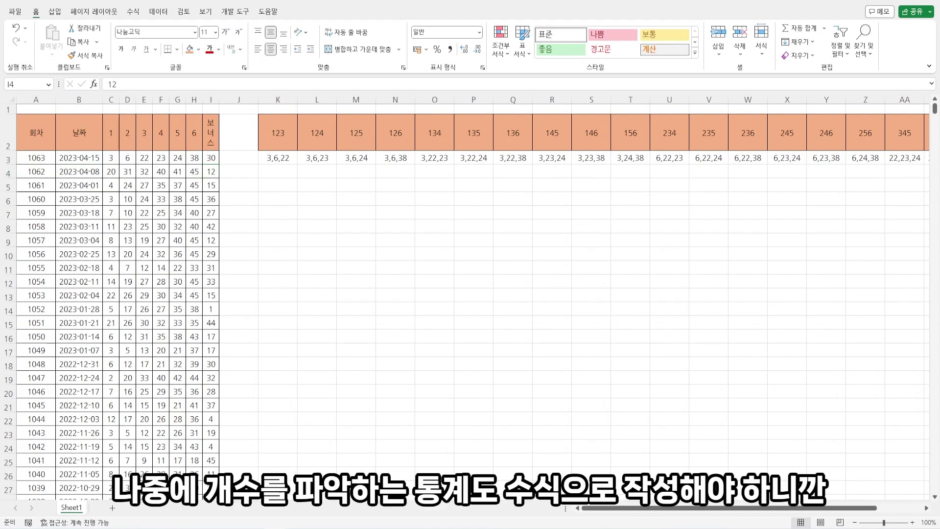
click(203, 201)
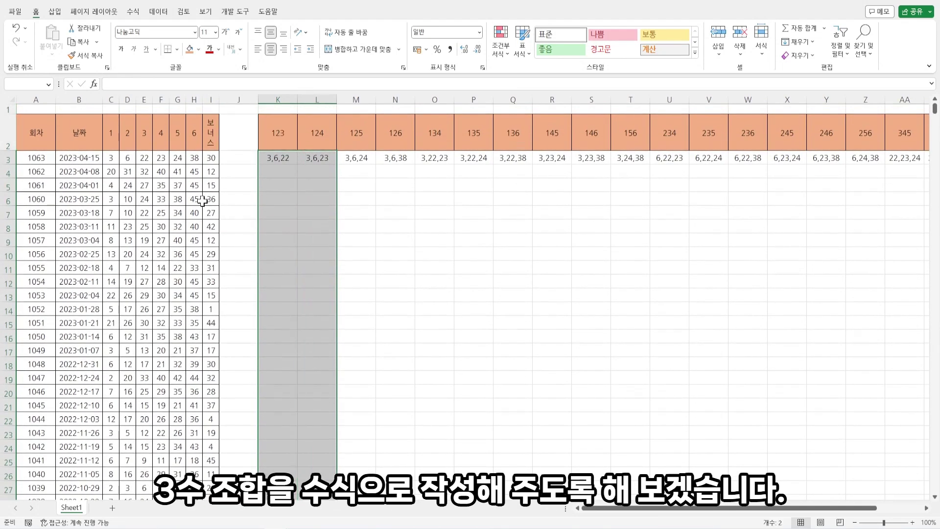
key(shift+Right)
key(shift+Right)
key(shift+Right)
key(shift+Right)
key(shift+Right)
key(shift+Right)
key(shift+Right)
key(shift+Right)
key(shift+Right)
key(shift+Right)
key(shift+Right)
key(shift+Right)
key(shift+Right)
key(shift+Right)
key(shift+Right)
key(shift+Right)
key(shift+Right)
key(shift+Right)
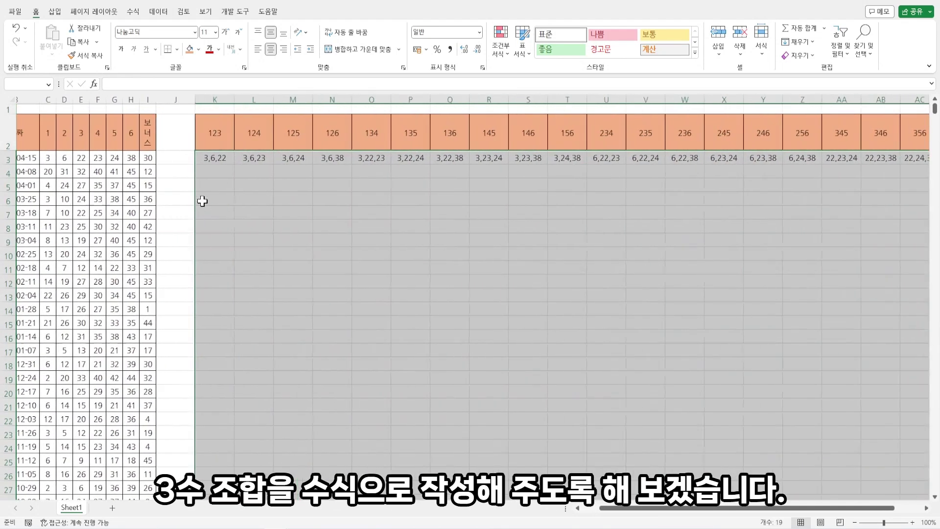
key(ctrl+d)
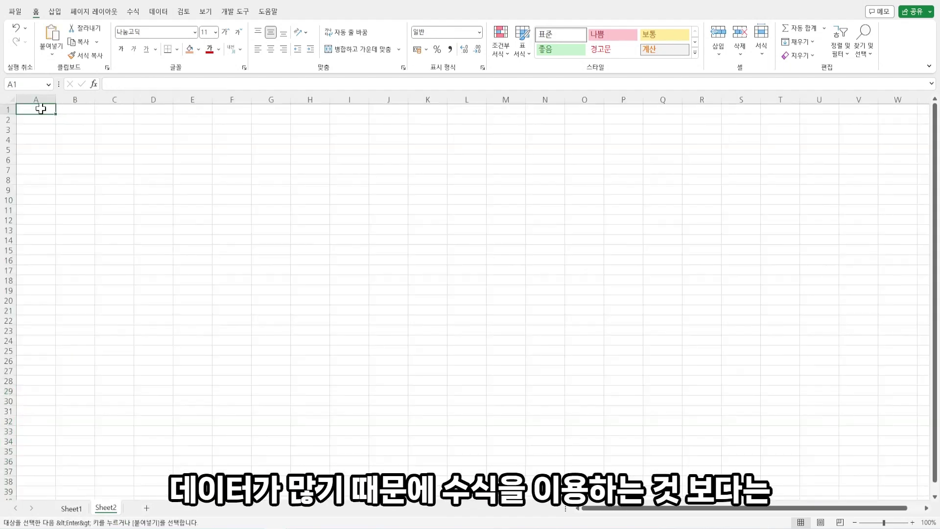
Paste all combinations as values into Sheet2 and stack the 20 columns into column A
key(ctrl+v)
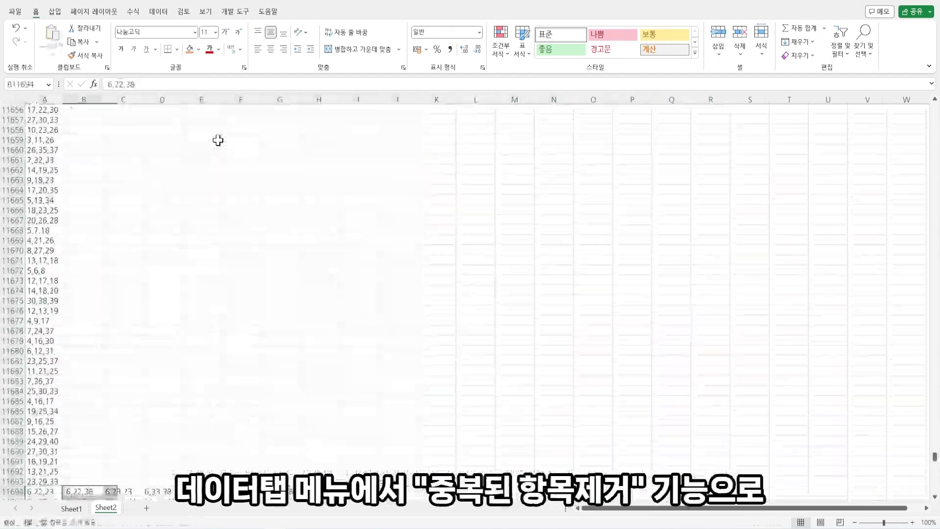
key(ctrl+Down)
key(ctrl+v)
key(ctrl+x)
key(ctrl+v)
key(ctrl+v)
key(ctrl+shift+Down)
key(ctrl+x)
key(ctrl+Down)
key(ctrl+Up)
Remove the duplicate combinations from the stacked list in column A of Sheet2
key(ctrl+shift+Up)
click(159, 11)
click(430, 40)
click(310, 279)
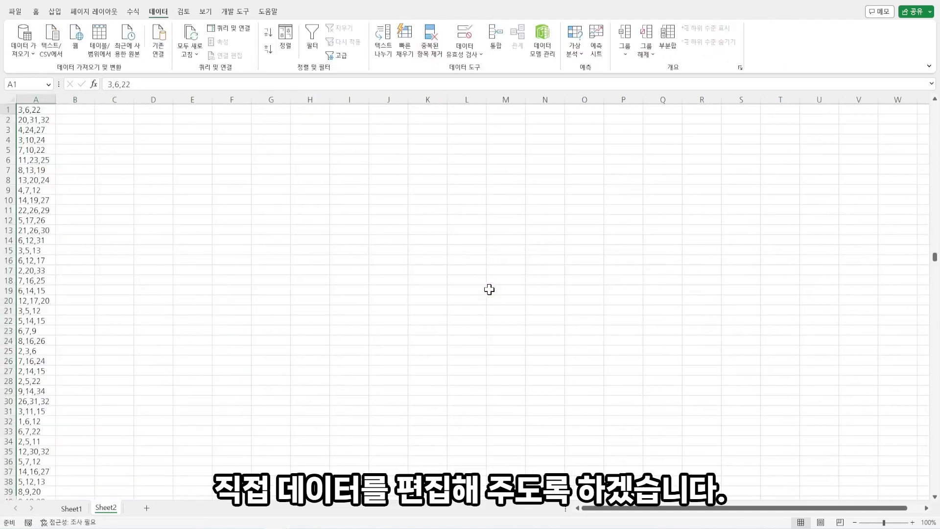
Copy the de-duplicated combination list from Sheet2 and paste it into Sheet1 starting at AF3
key(ctrl+shift+Down)
key(ctrl+c)
key(ctrl+Page_Up)
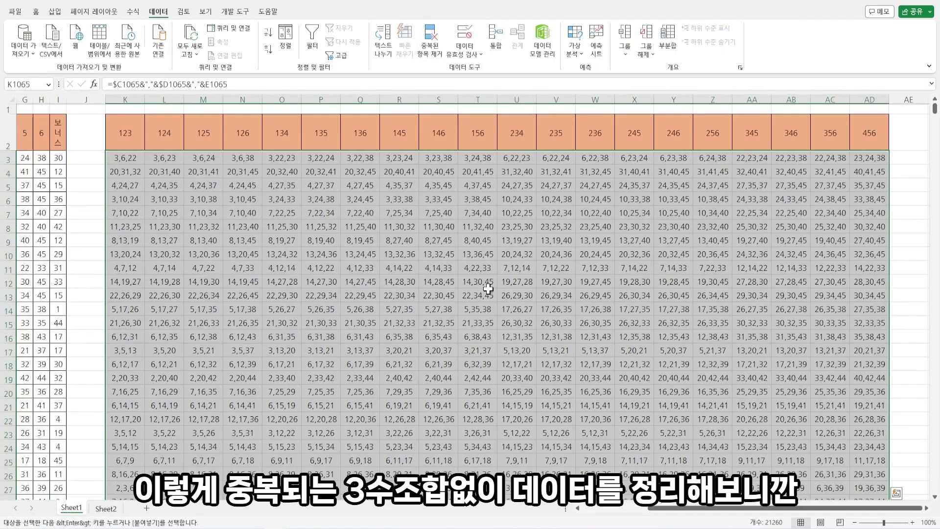
key(ctrl+Right)
scroll(488, 289, right, 5)
key(Right)
key(Right)
key(ctrl+Up)
key(Down)
key(Down)
key(Down)
key(Up)
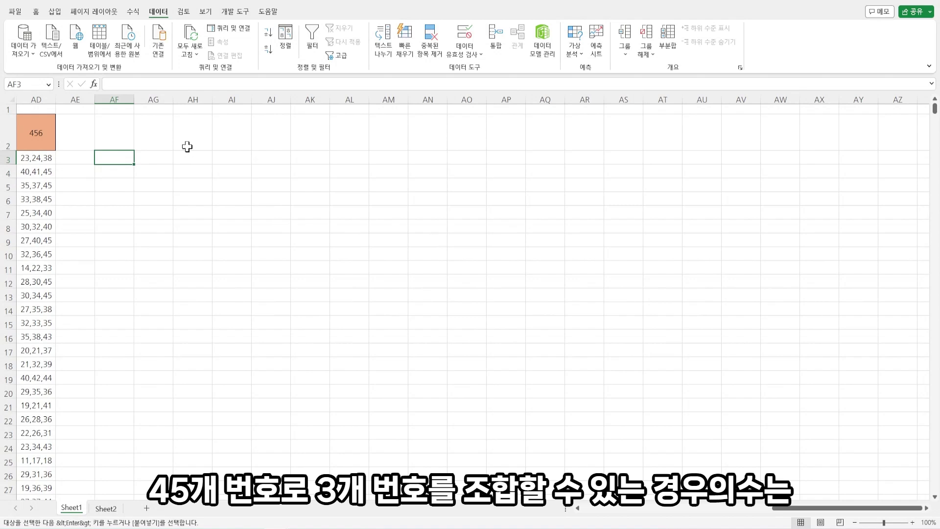
right_click(116, 162)
key(ctrl+v)
key(ctrl+Up)
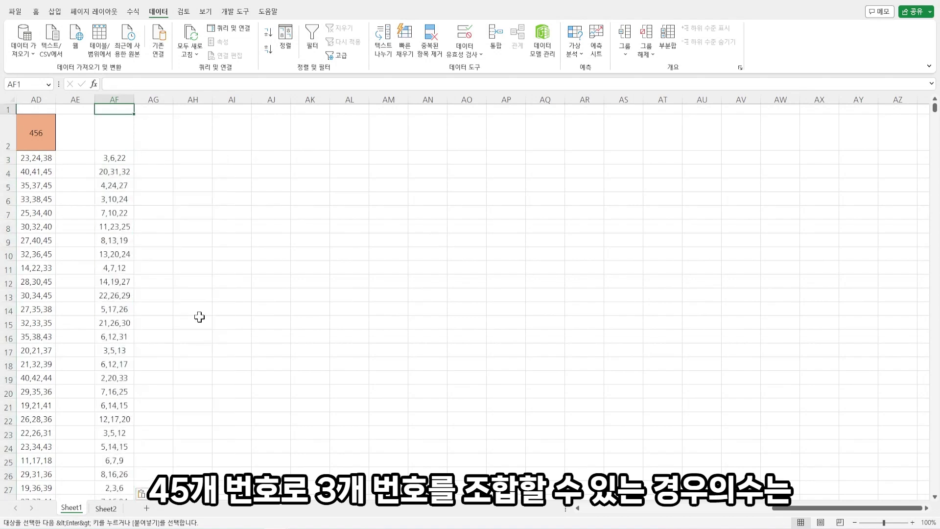
Calculate the number of possible three-number combinations in AF1 with =COMBIN(45,3) and apply comma style to AF1:AF2
text(=)
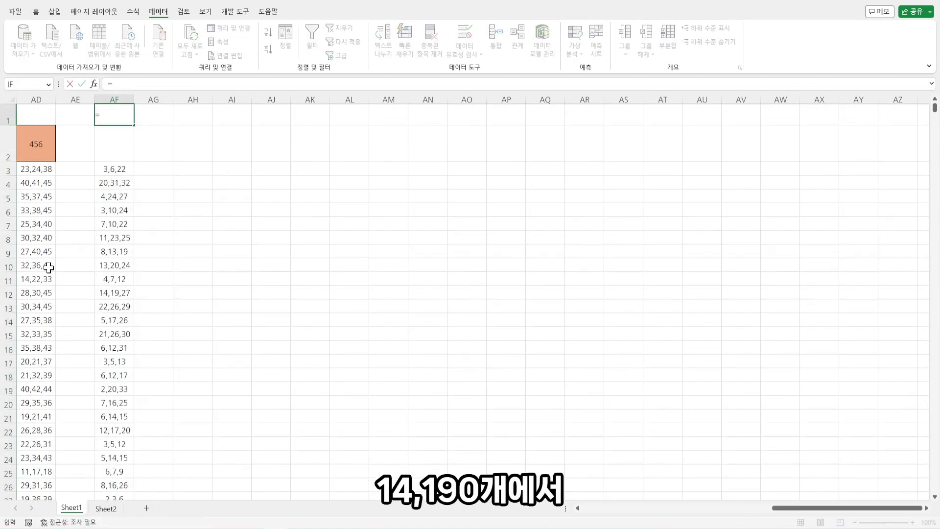
text(combin(45,3))
key(Return)
key(Up)
click(36, 12)
click(450, 49)
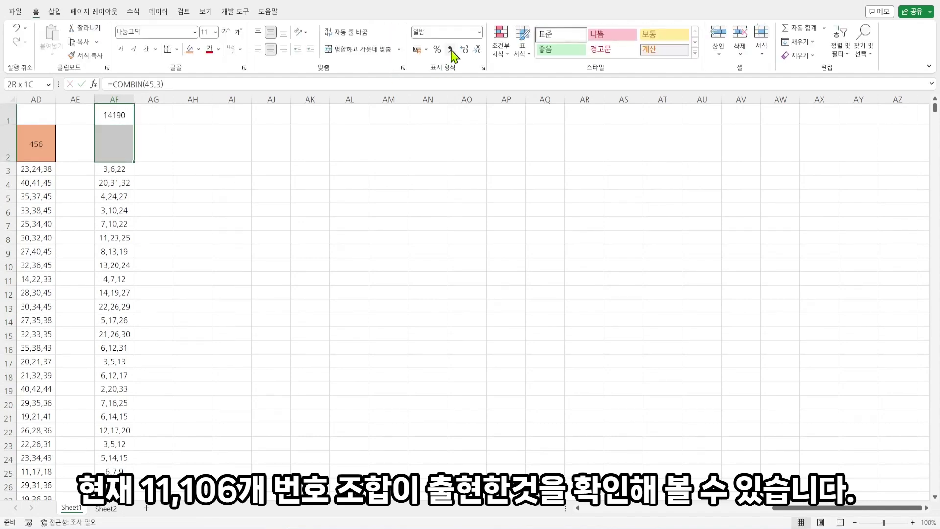
Count the combinations that have already appeared by entering =COUNTA(AF3:AF11108) in AF2
key(Down)
text(=counta()
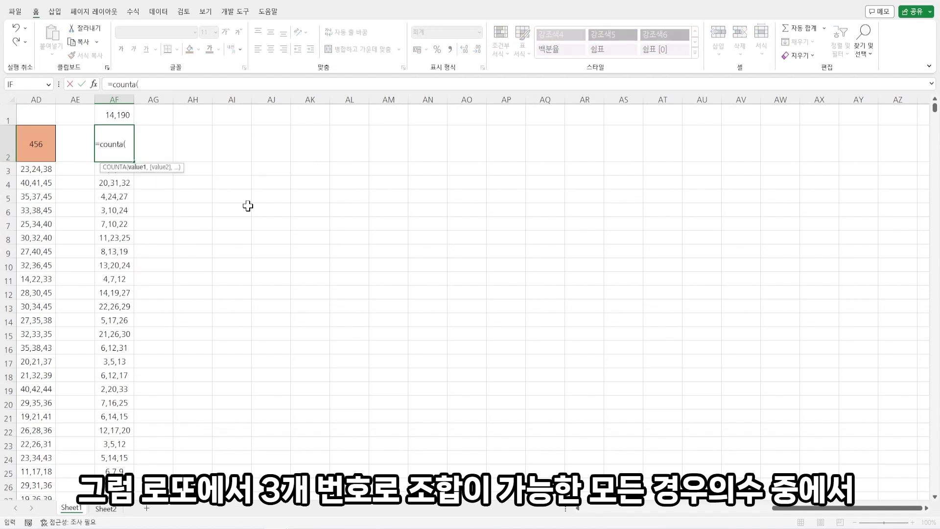
key(Down)
key(ctrl+shift+Down)
key(Return)
key(Up)
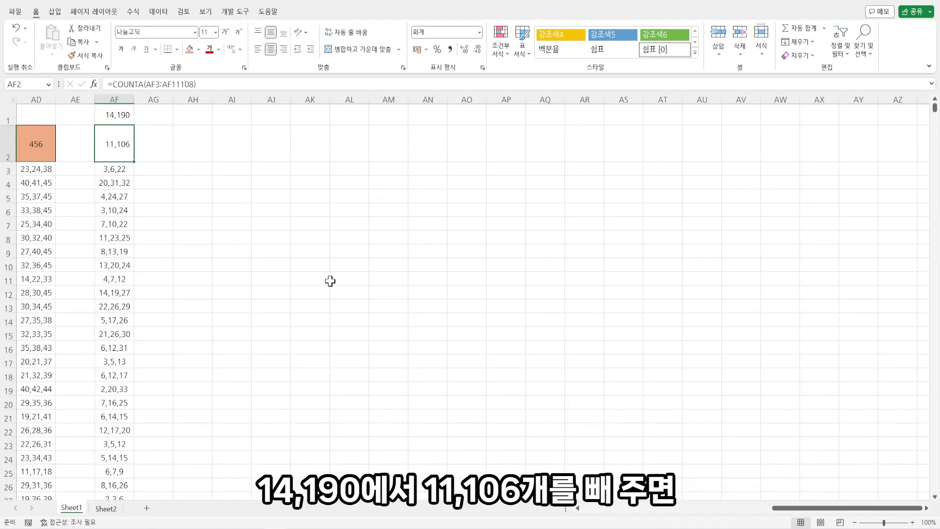
Calculate how many combinations have not yet appeared by entering =AF1-AF2 in AG2
key(Right)
text(=)
key(Up)
key(Left)
text(-)
key(Left)
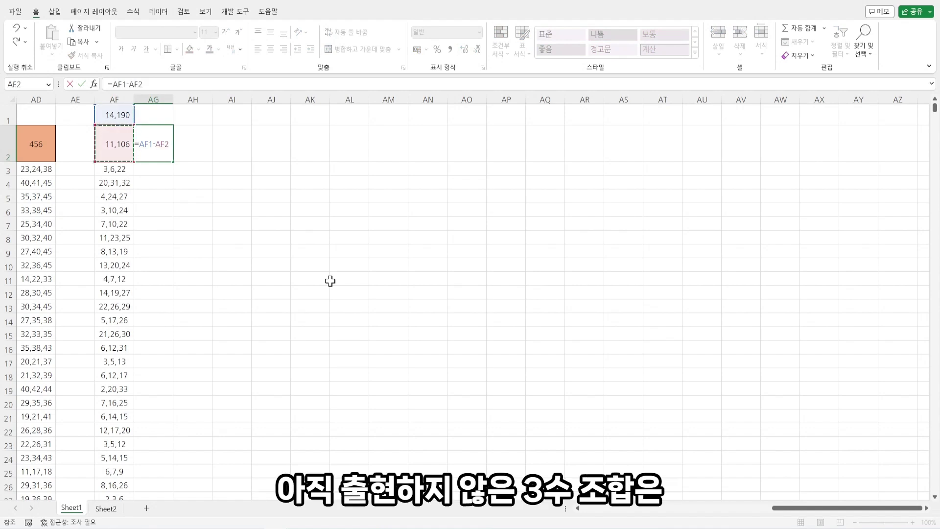
key(ctrl+Return)
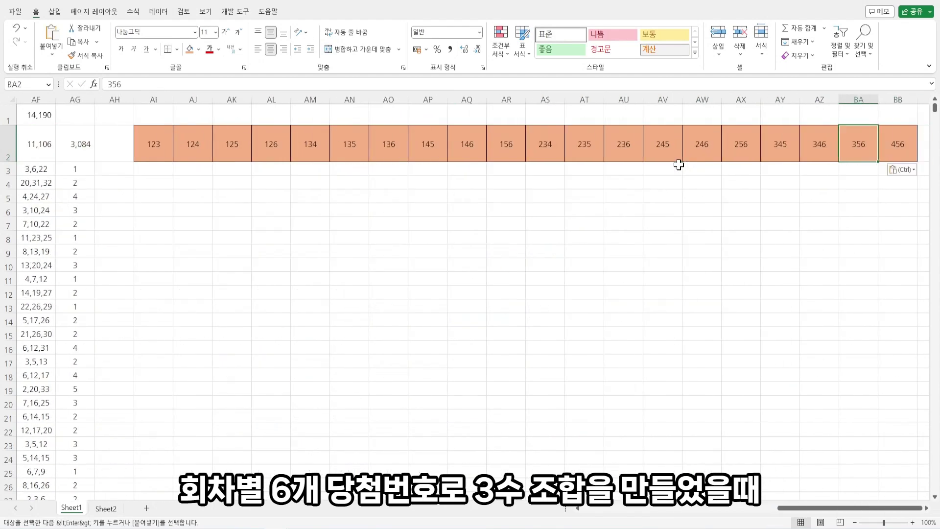
Enter =COUNTIFS($K4:$AD1065,K3) in AI3 to count that combination's appearances in earlier rounds
text(=countifs(AC3)
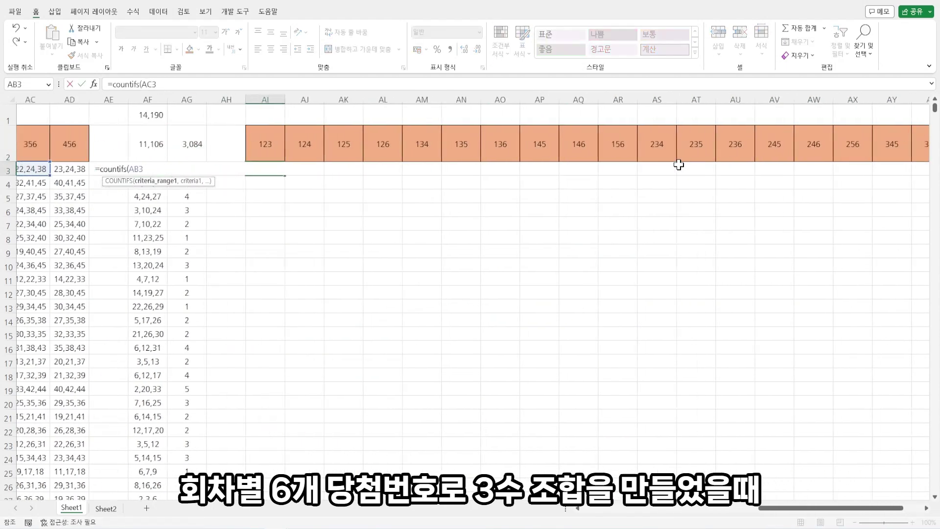
key(ctrl+shift+Down)
key(F4)
text(,)
key(Left)
key(Left)
key(Left)
key(Left)
key(Left)
key(Left)
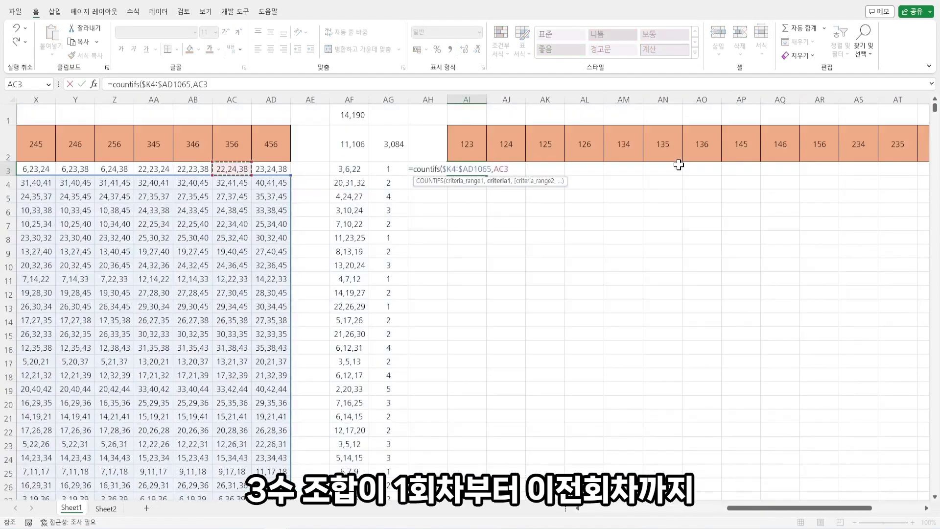
key(ctrl+Left)
key(Return)
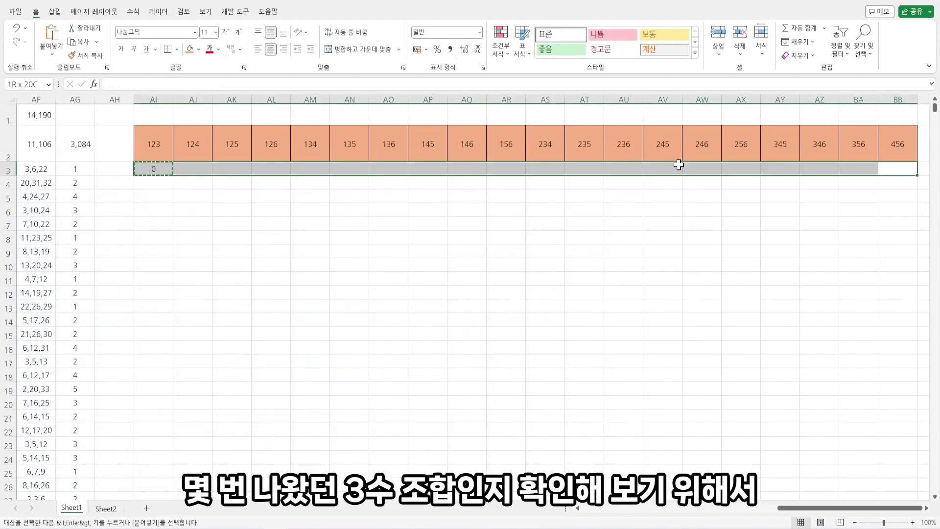
Copy the AI3 COUNTIFS formula across to BB3 and into row 4, and check the references in the copied formula
key(ctrl+r)
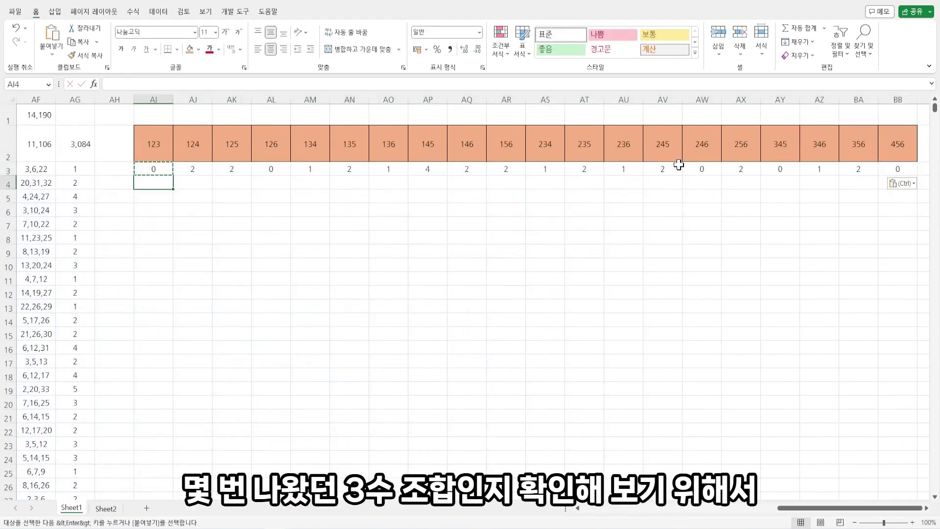
key(ctrl+v)
key(ctrl+Right)
key(F2)
drag(844, 509, 762, 513)
key(Escape)
Fill the COUNTIFS formulas in columns AI to BB down to row 1065 so every round is counted
key(ctrl+Left)
key(ctrl+Left)
key(ctrl+Left)
key(ctrl+Left)
key(ctrl+Down)
key(Right)
key(Right)
key(Right)
key(Right)
key(Right)
key(Right)
key(Left)
key(ctrl+shift+Up)
key(shift+Up)
key(shift+Right)
key(shift+Right)
key(shift+Right)
key(shift+Right)
key(shift+Right)
key(shift+Right)
key(shift+Right)
key(shift+Right)
key(shift+Right)
key(shift+Right)
key(shift+Right)
key(shift+Right)
key(shift+Right)
key(shift+Right)
key(shift+Right)
key(shift+Right)
key(shift+Right)
key(shift+Right)
key(shift+Right)
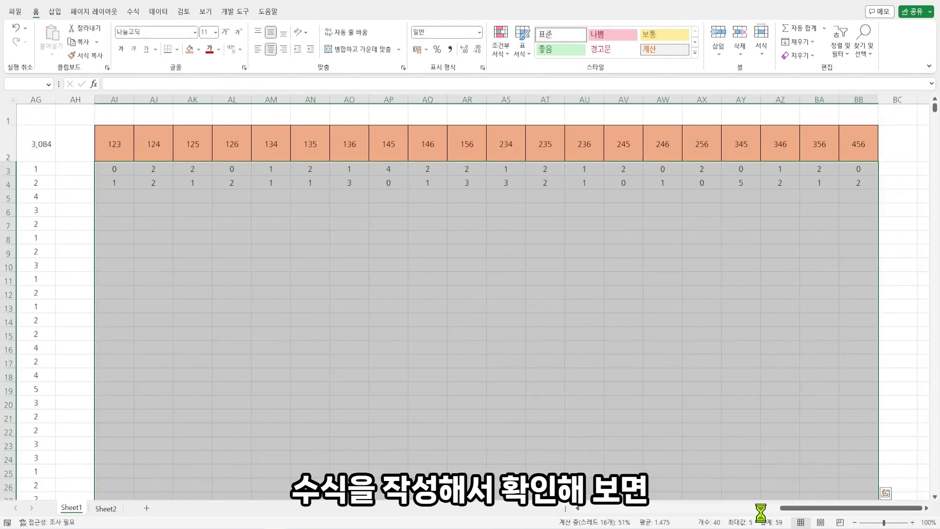
key(ctrl+d)
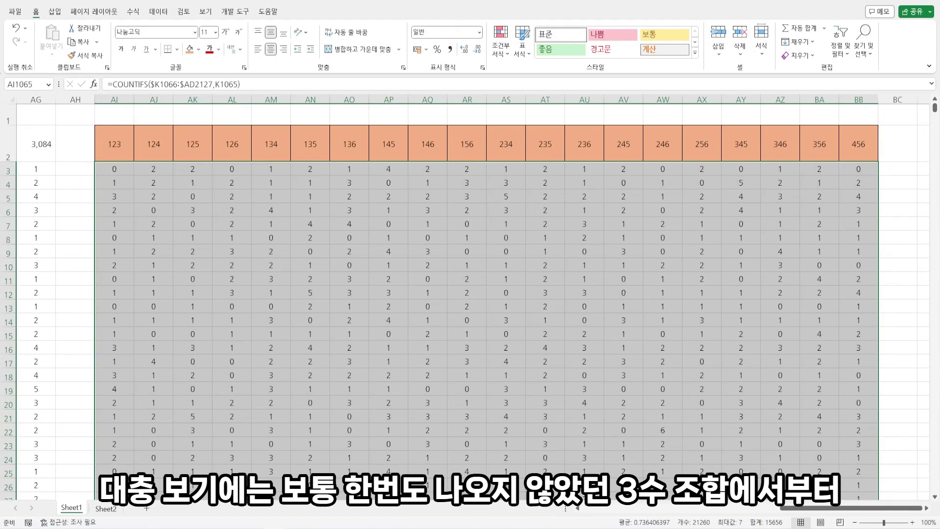
Auto-fit the widths of columns AI to BB to their contents
click(258, 198)
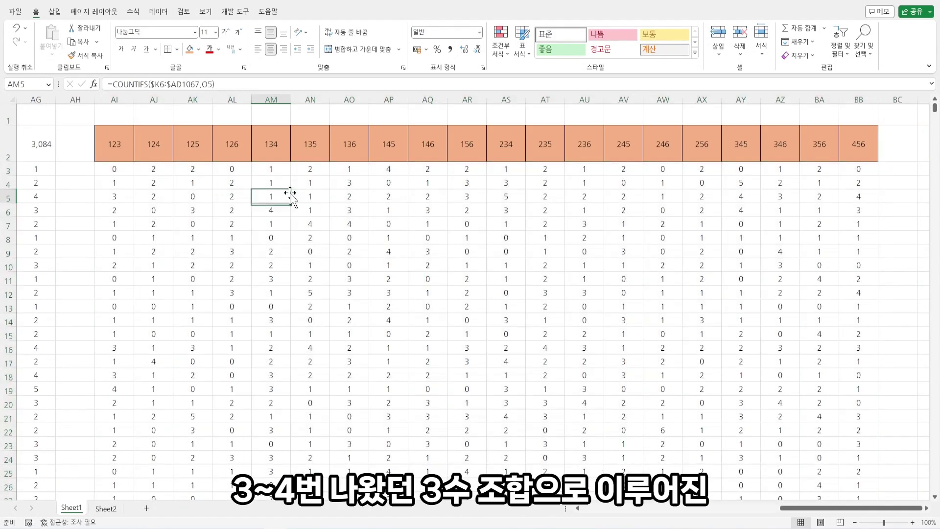
click(116, 169)
key(ctrl+Left)
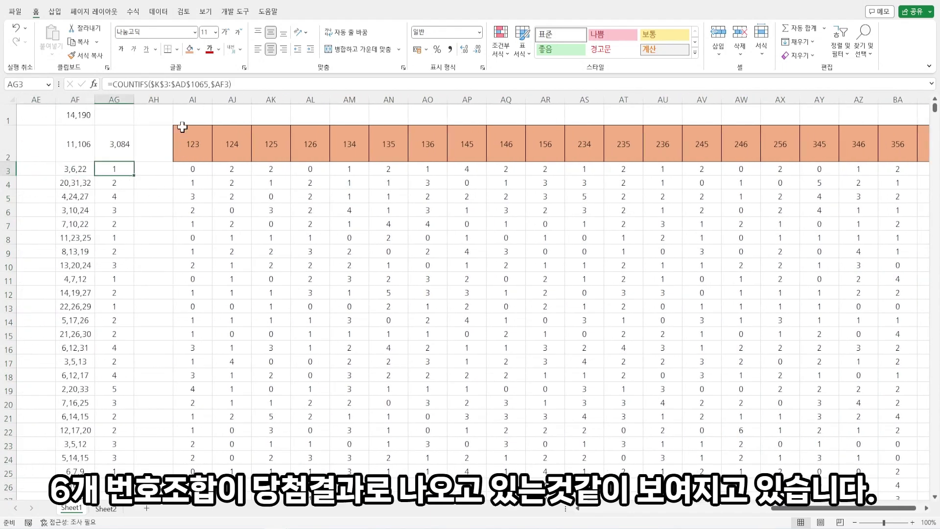
click(185, 95)
drag(150, 98, 882, 103)
double_click(881, 103)
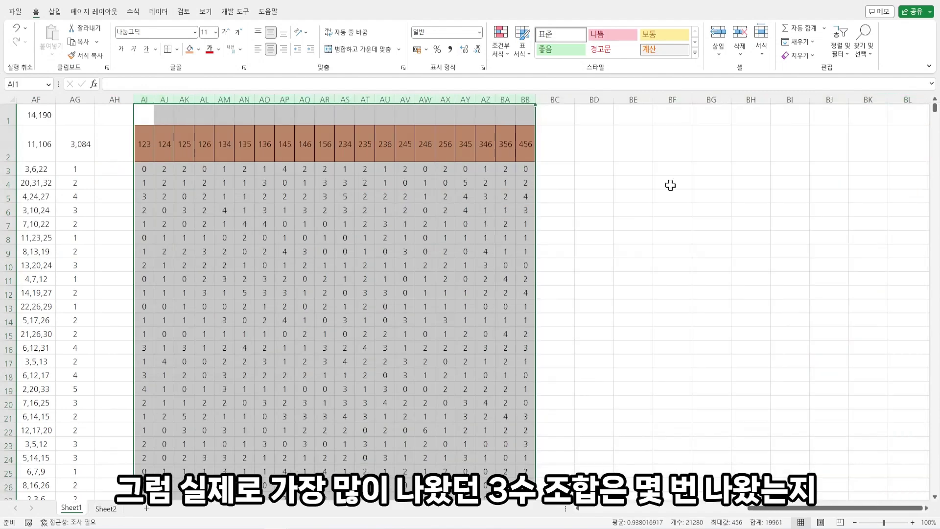
Find the highest appearance count of any combination by entering =MAX(AG3:AG11108) in AH1
click(225, 196)
key(Left)
key(Left)
key(Left)
key(Left)
key(Left)
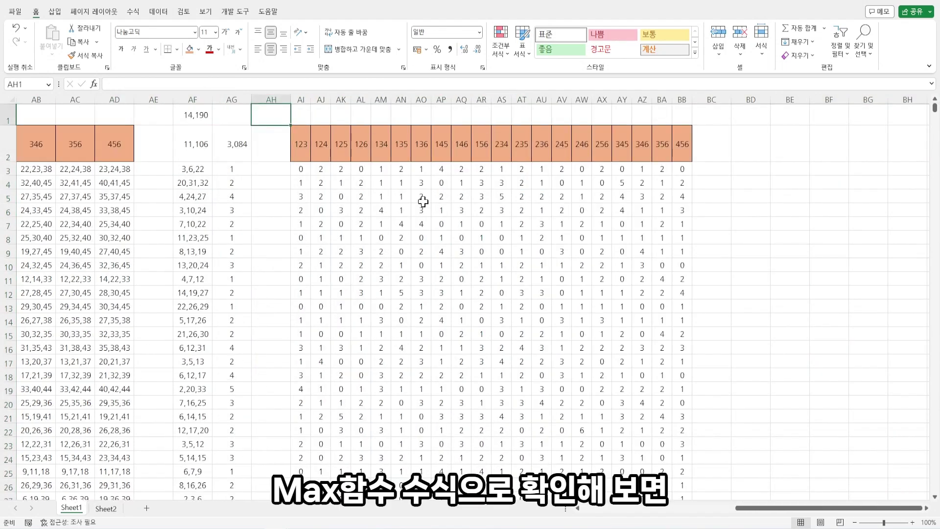
text(=max()
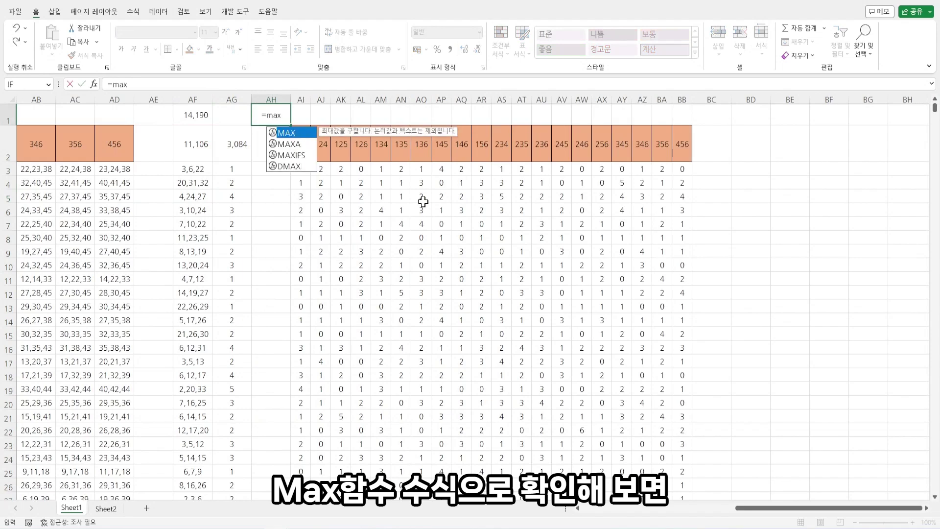
key(Down)
key(ctrl+shift+Down)
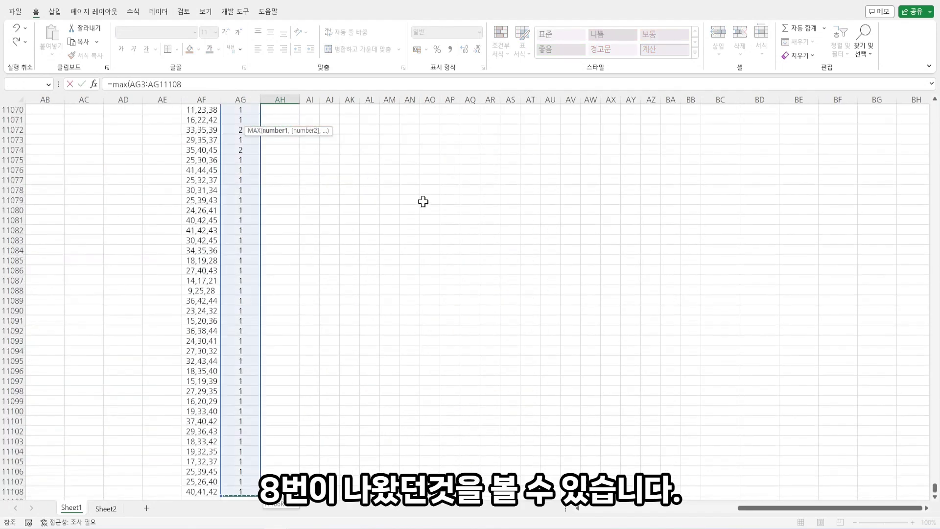
key(Return)
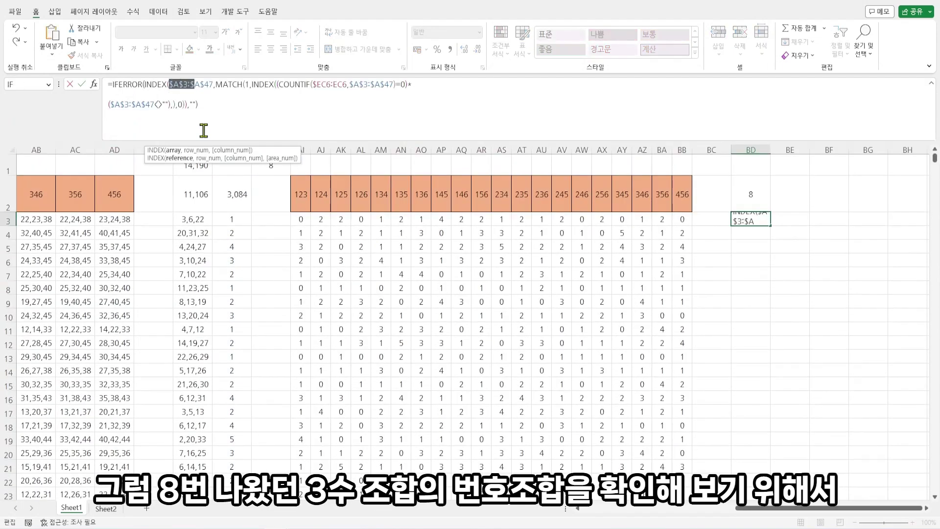
Adapt the IFERROR/INDEX formula in BD3 to list AF3:AF11108 combinations whose AG count is 8, using COUNTIF range $BD$2:BD2
click(352, 88)
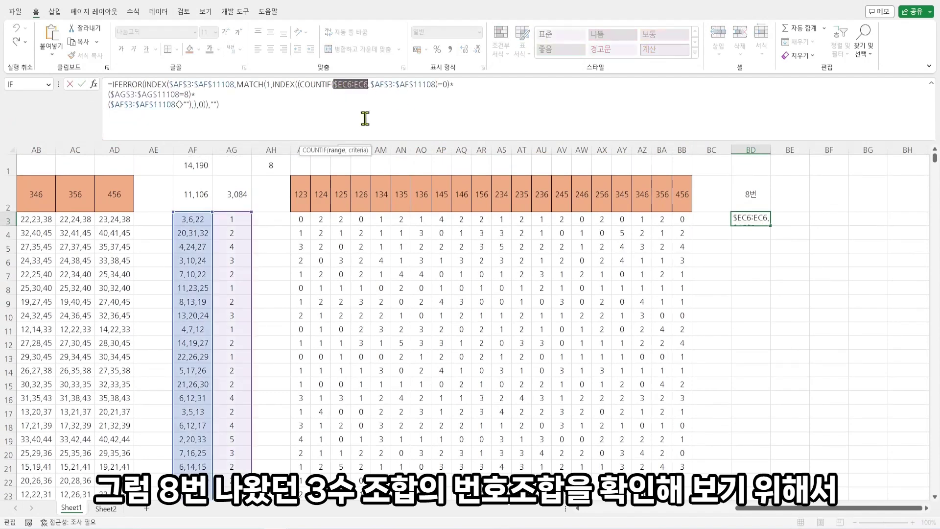
click(754, 200)
key(F8)
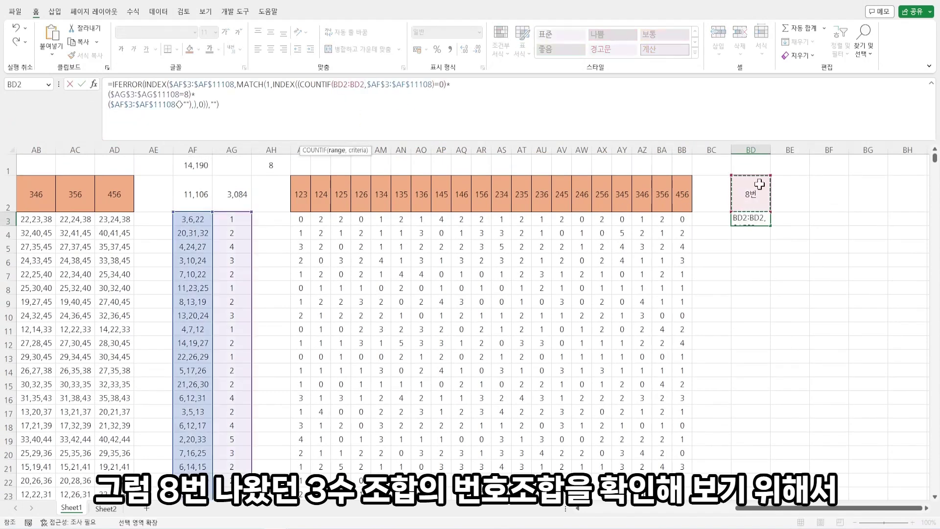
click(341, 91)
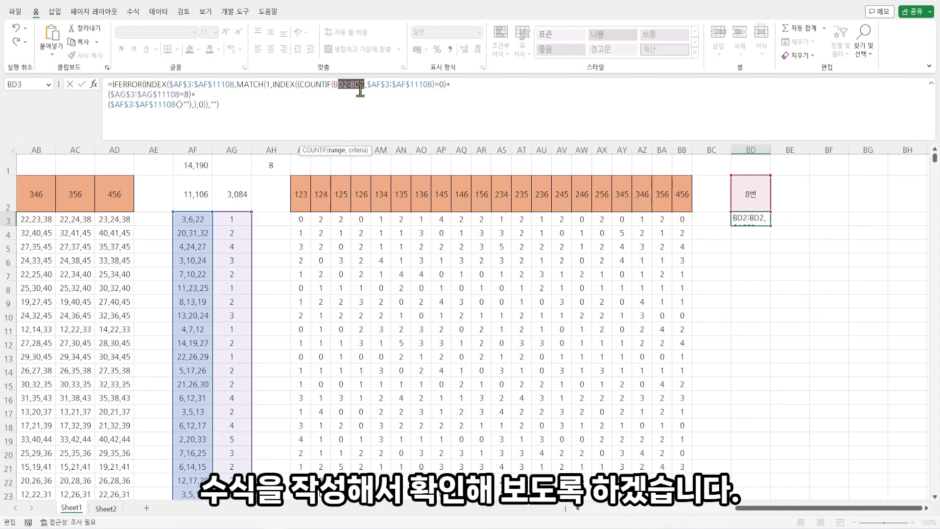
key(shift+Left)
key(shift+Left)
key(shift+Left)
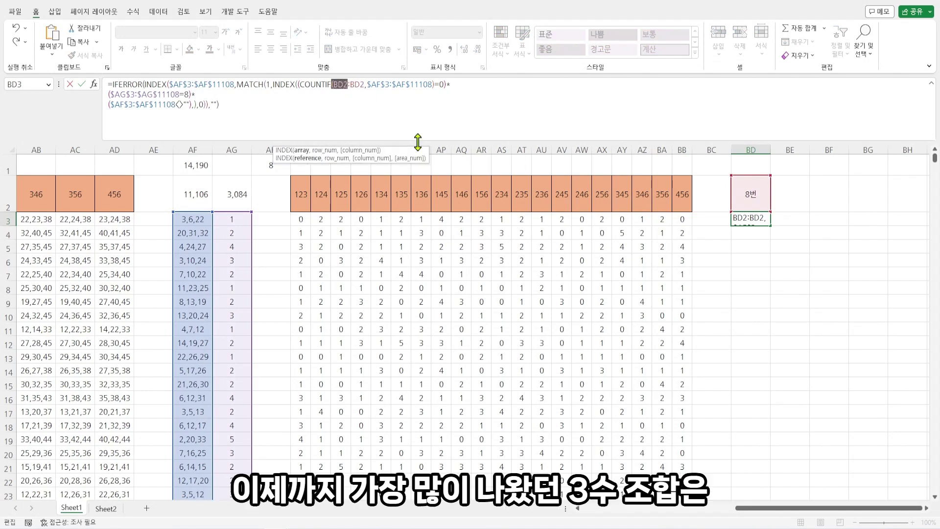
key(F4)
key(Return)
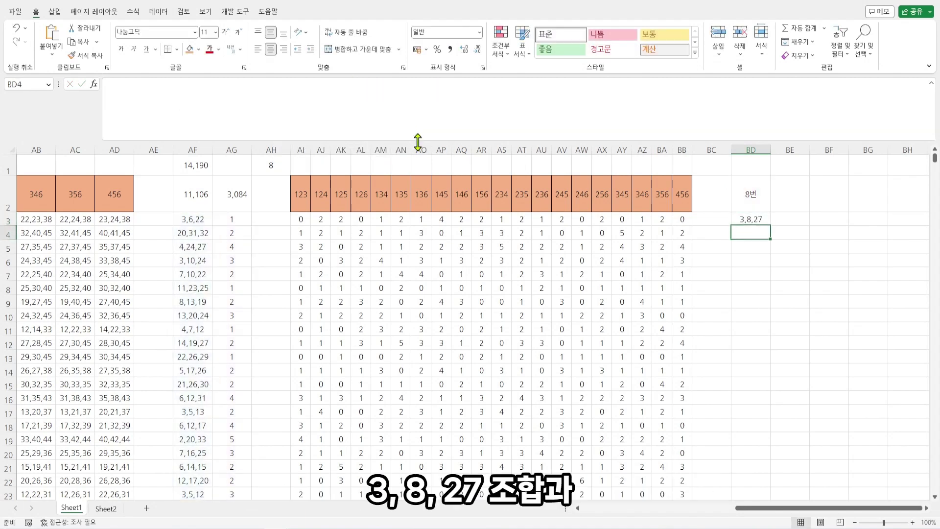
Copy the BD3 lookup formula down to BD4 and BD5
key(ctrl+d)
key(Down)
key(ctrl+d)
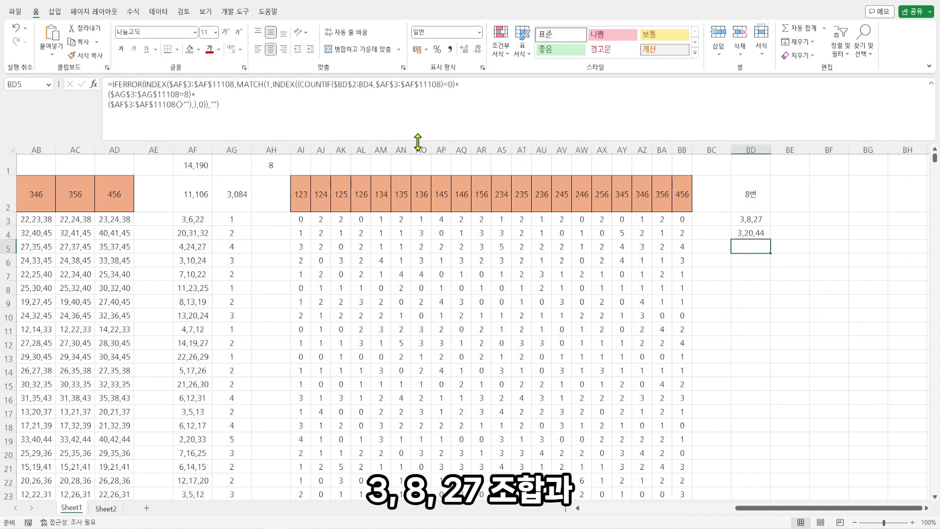
Add outline and inside borders to the 8번 list in BD2:BD5
key(Up)
key(Up)
key(shift+Down)
key(shift+Down)
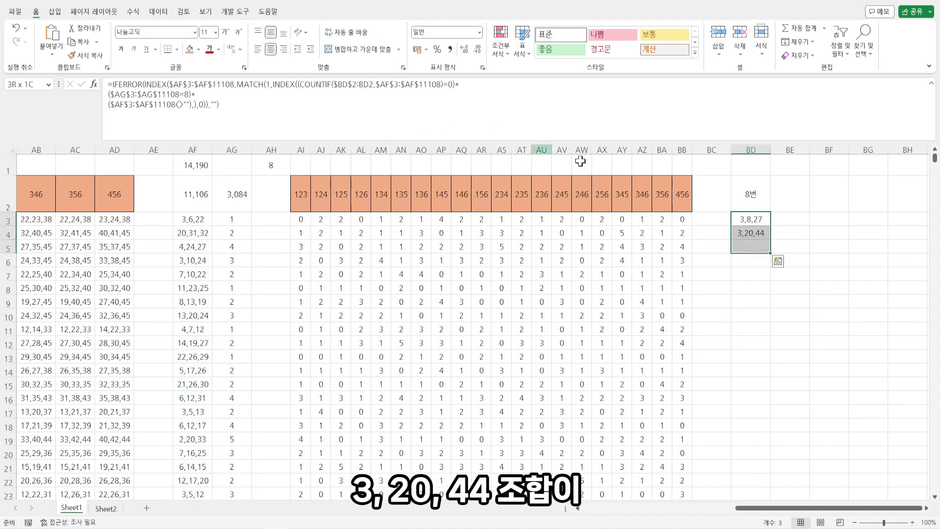
drag(751, 193, 750, 248)
key(ctrl+1)
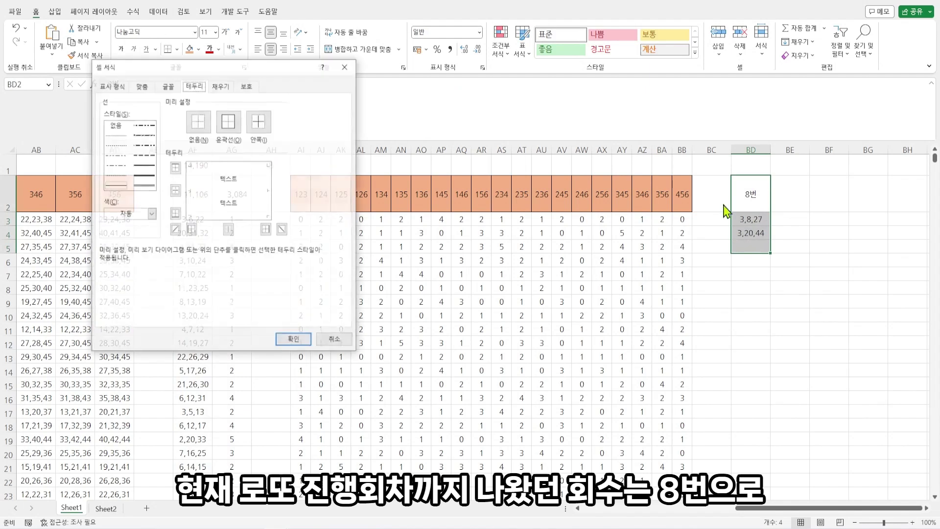
click(229, 123)
click(258, 123)
click(294, 338)
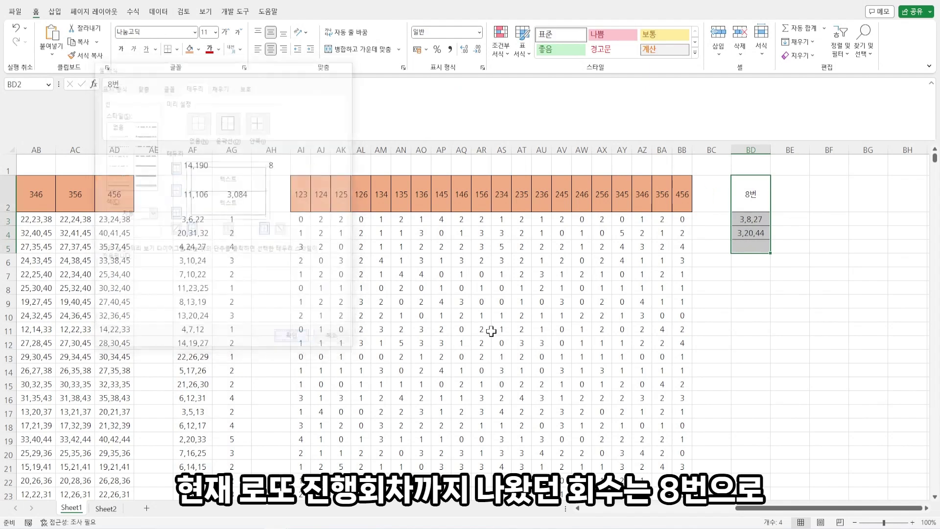
click(718, 260)
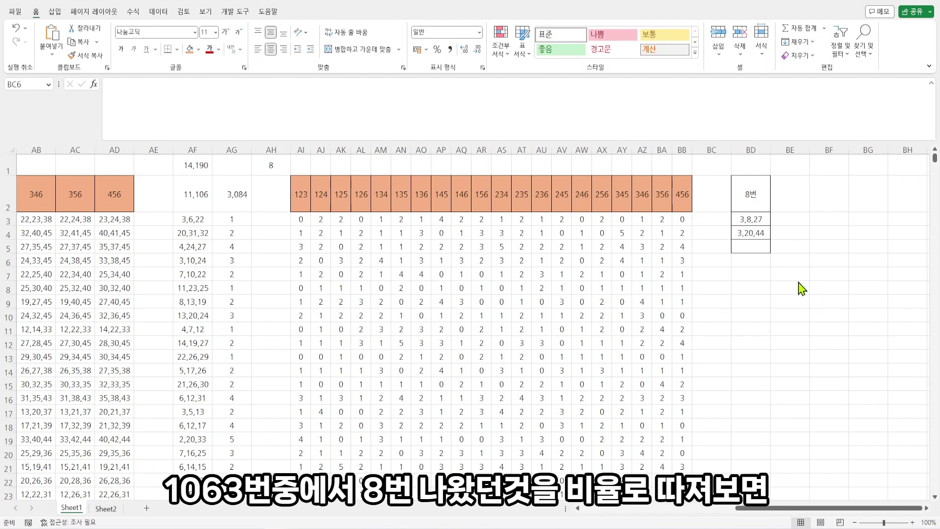
click(766, 221)
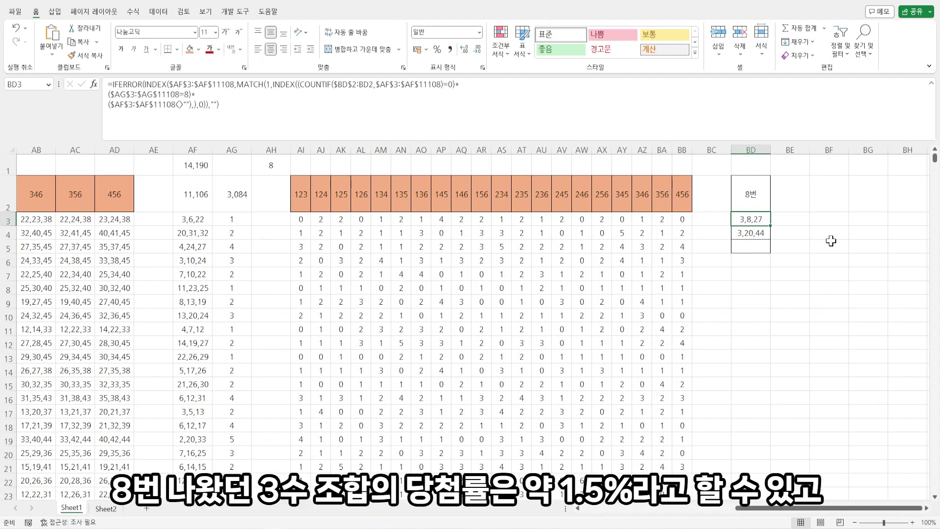
key(Down)
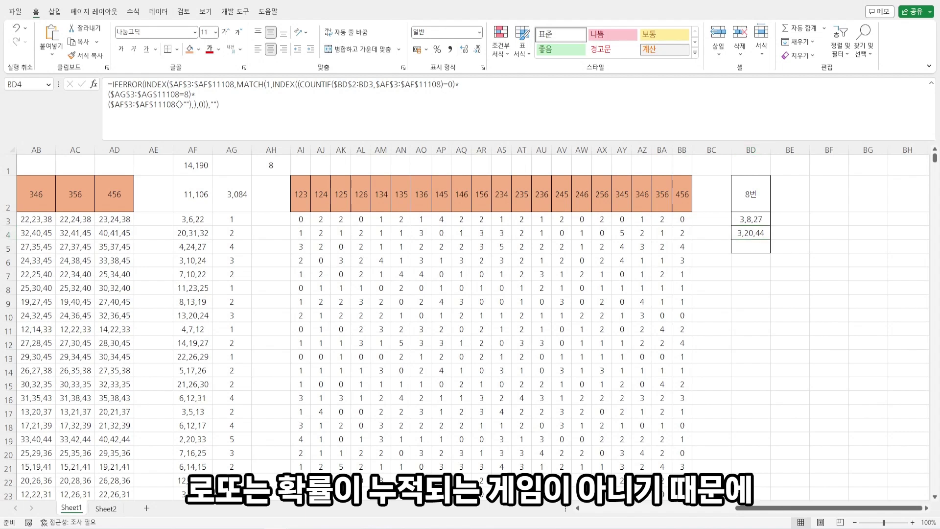
click(774, 350)
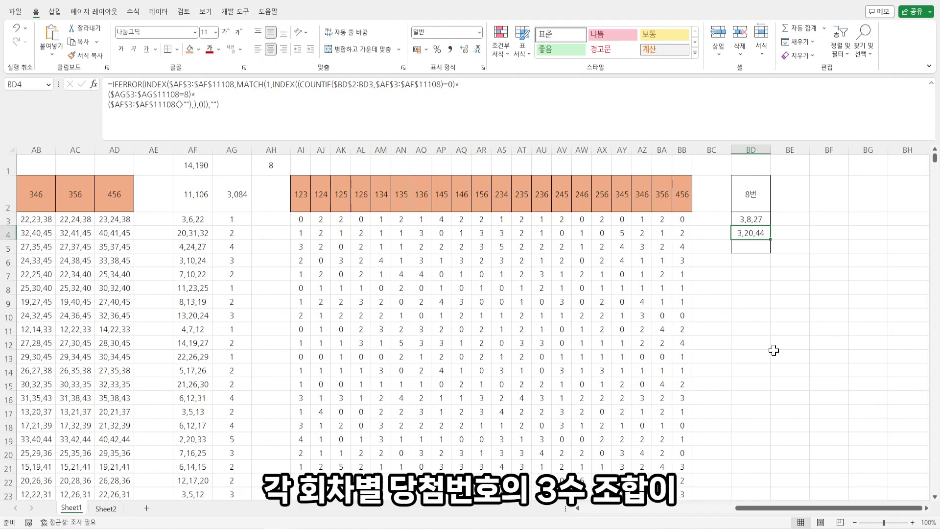
key(Down)
key(Down)
key(Down)
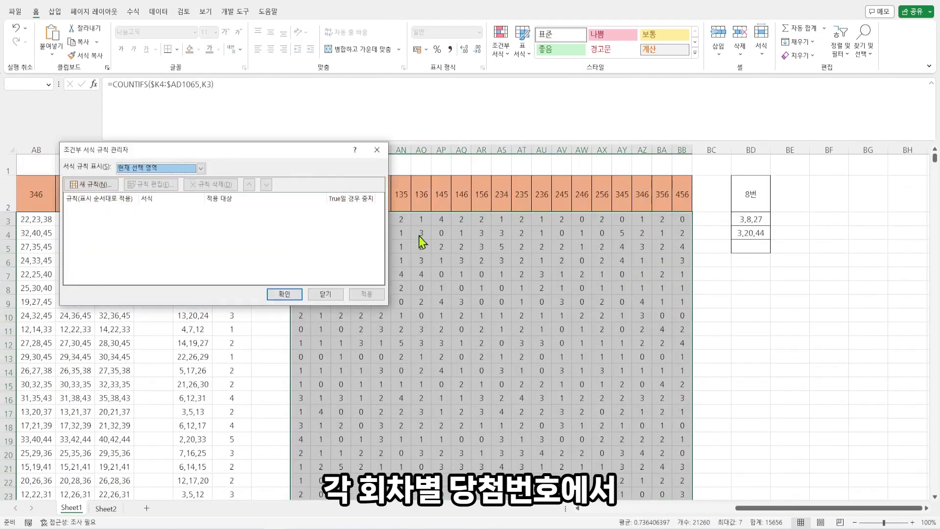
Add a formula-based conditional formatting rule =IF(AI3=0,1) with a green fill to the appearance counts in columns AI to BB
click(154, 198)
click(177, 245)
text(=if()
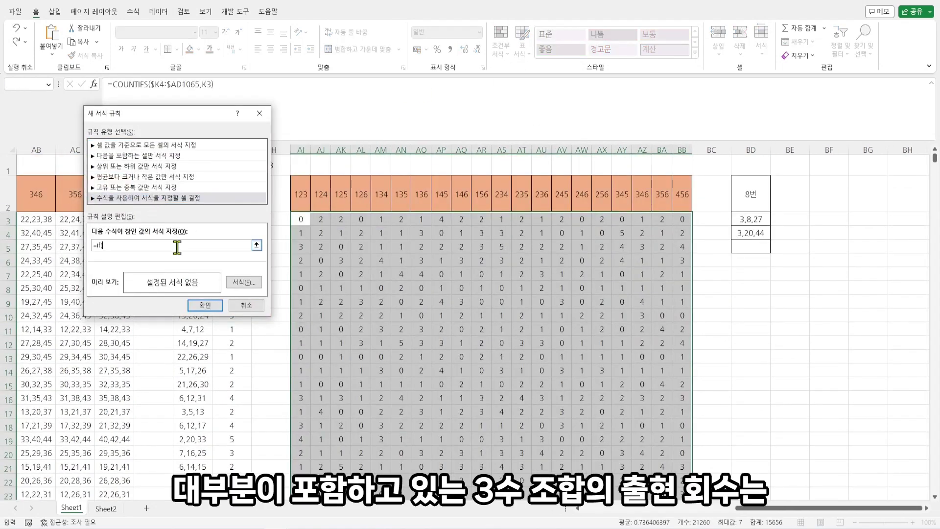
text(AI3=0,1))
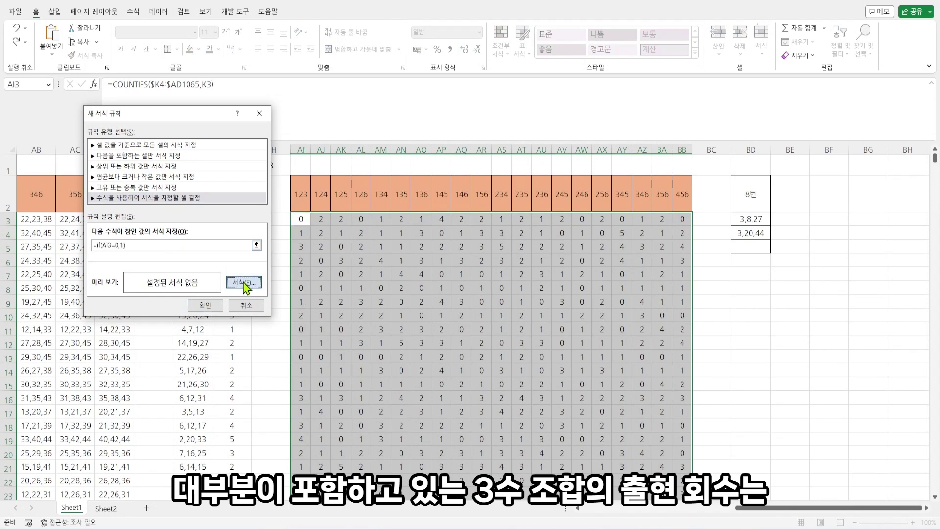
click(244, 283)
click(146, 199)
click(288, 353)
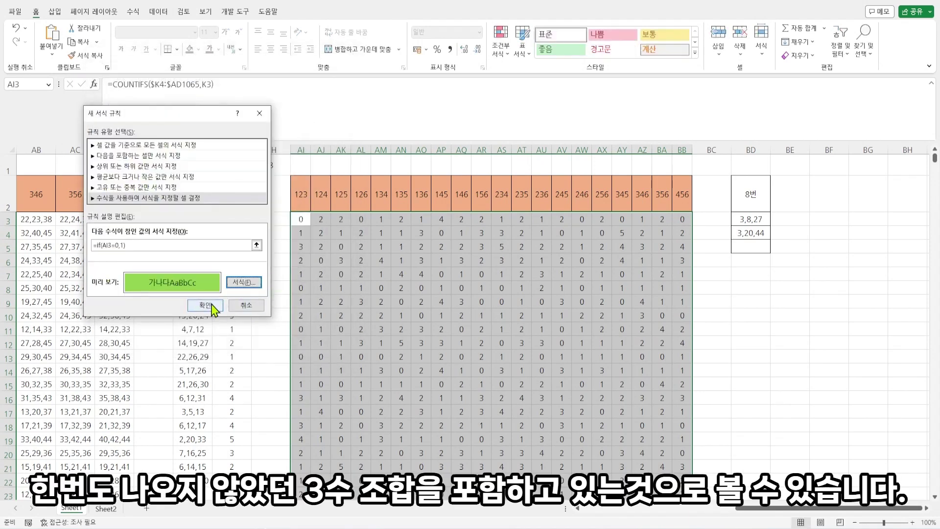
click(222, 307)
click(285, 297)
Count the zero-appearance combinations of round 1063 by entering =COUNTIFS($AI3:$BB3,0) in BC3
click(683, 219)
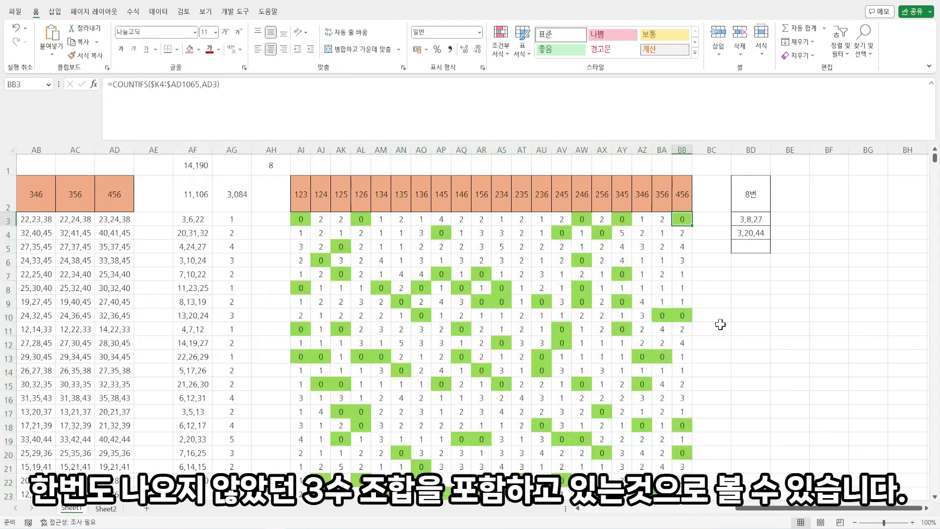
key(Right)
text(=countifs()
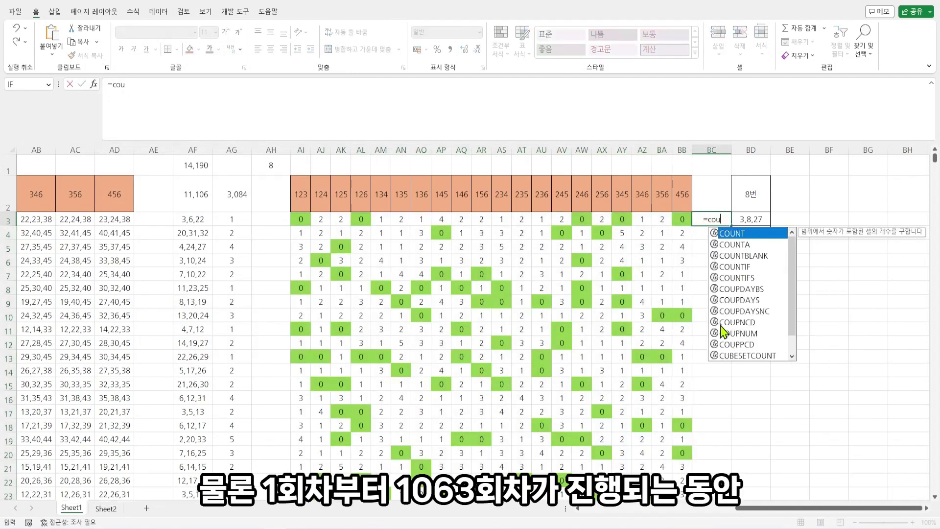
key(Left)
key(ctrl+shift+Left)
text(,0))
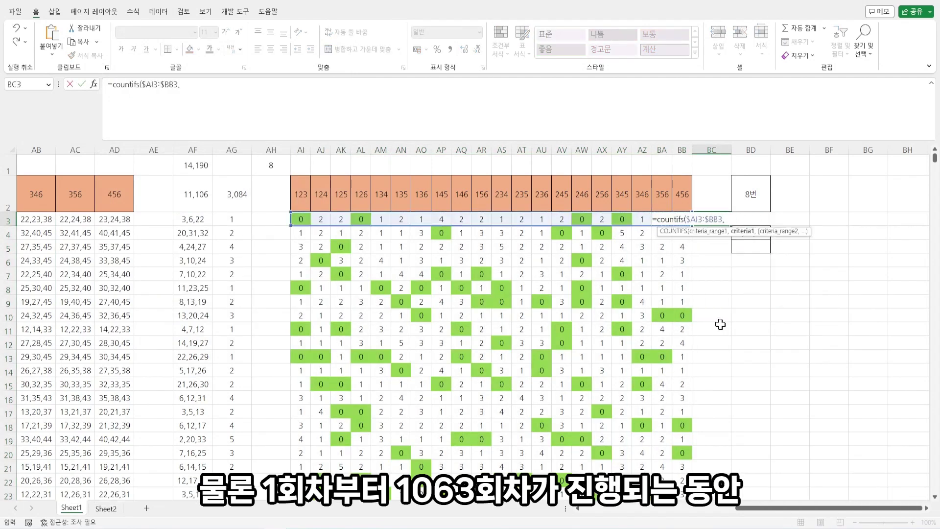
key(Return)
Fill the BC3 zero-count formula down column BC to the last data row
key(Left)
key(ctrl+Down)
key(Right)
key(ctrl+shift+Up)
key(ctrl+d)
Freeze the panes at J3 so header rows 1–2 and columns A to I stay in view
drag(716, 398, 302, 404)
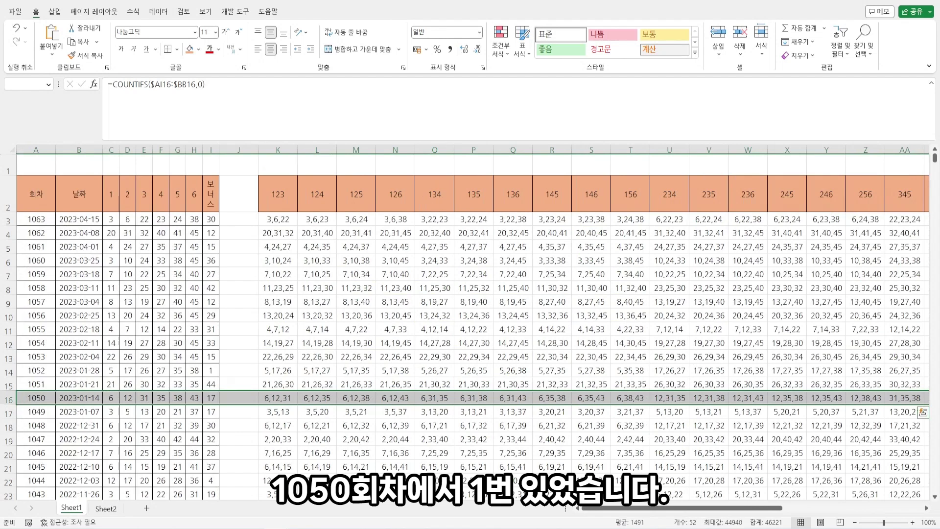
click(247, 219)
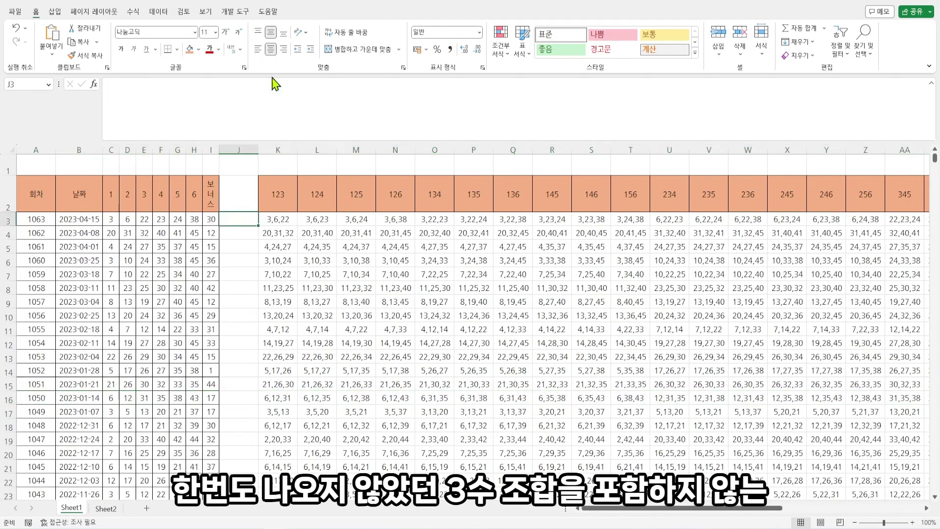
click(206, 10)
click(503, 45)
click(534, 34)
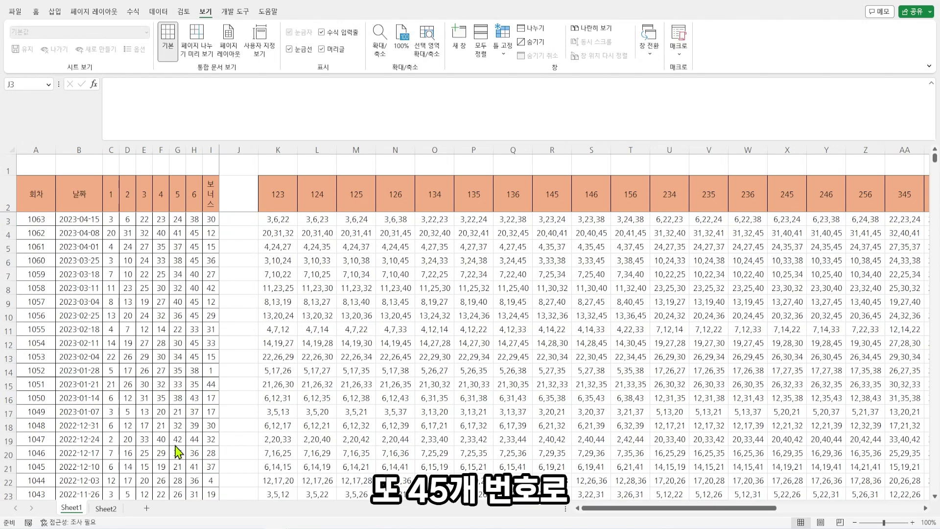
Select the whole row of round 1050 and examine its combination counts in columns AI to BC
click(19, 399)
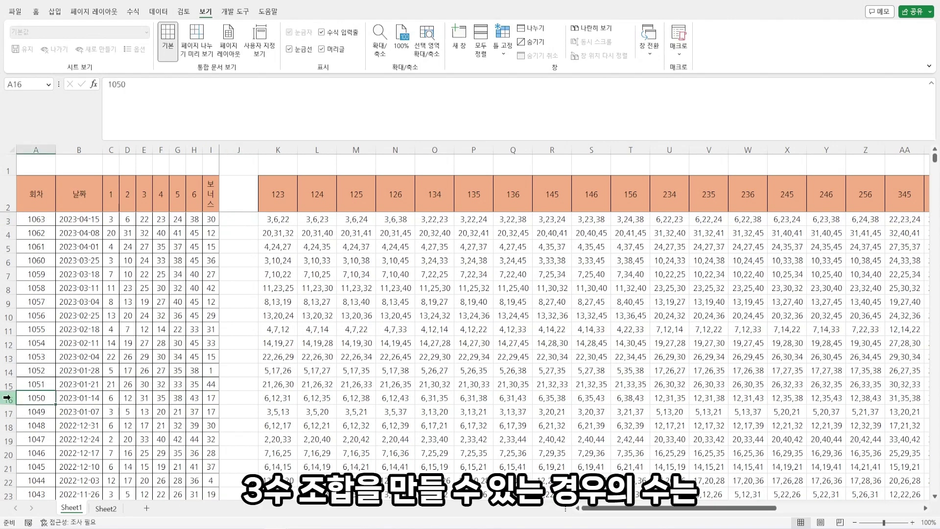
click(14, 398)
scroll(837, 400, right, 10)
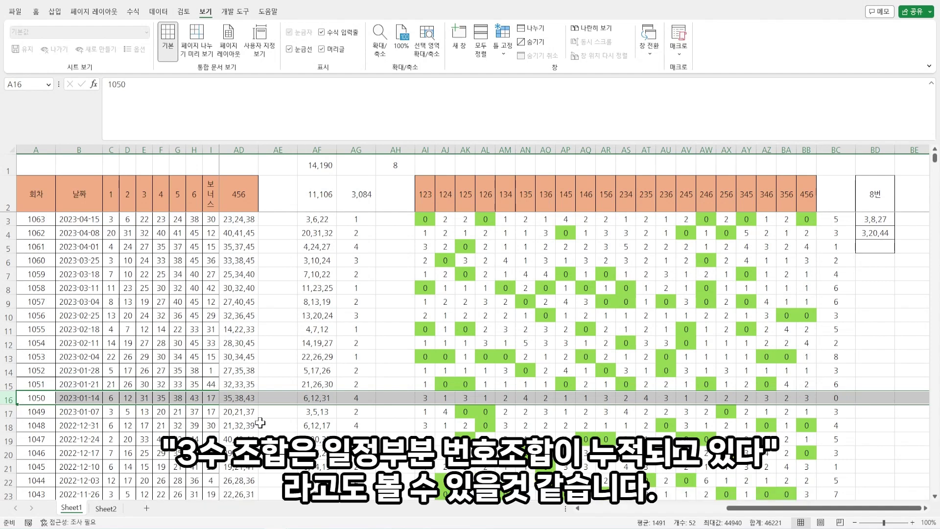
key(shift+space)
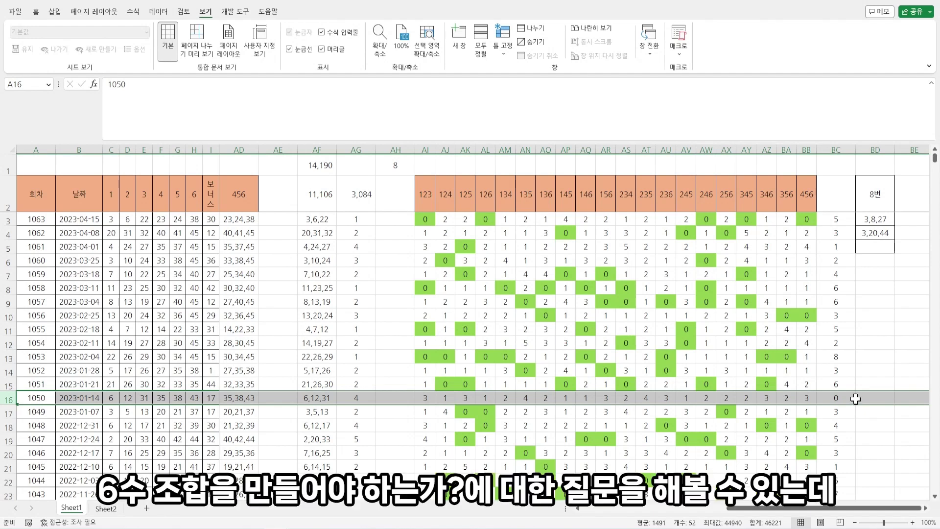
Average the zero-appearance counts of the latest 100 rounds by entering =AVERAGE(BC3:BC102) in BC2
click(875, 219)
key(Right)
key(Left)
key(Left)
key(Up)
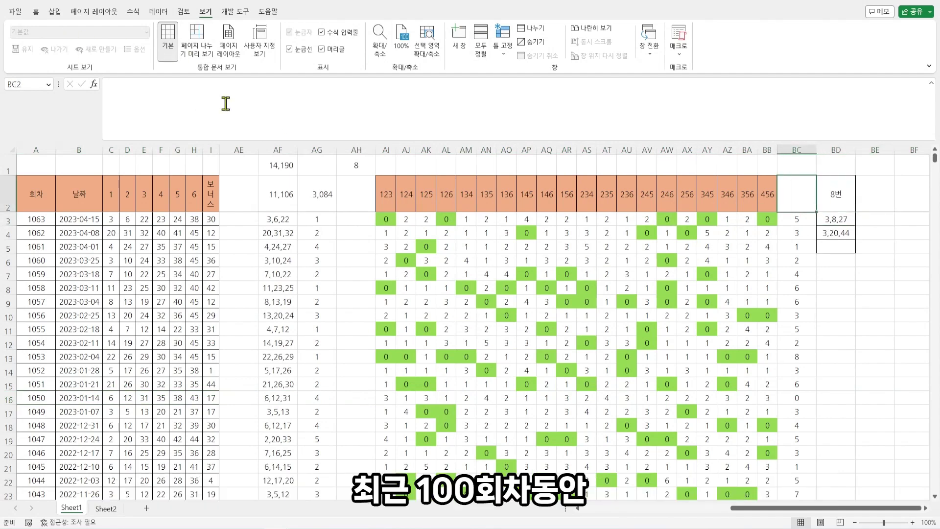
text(=ave)
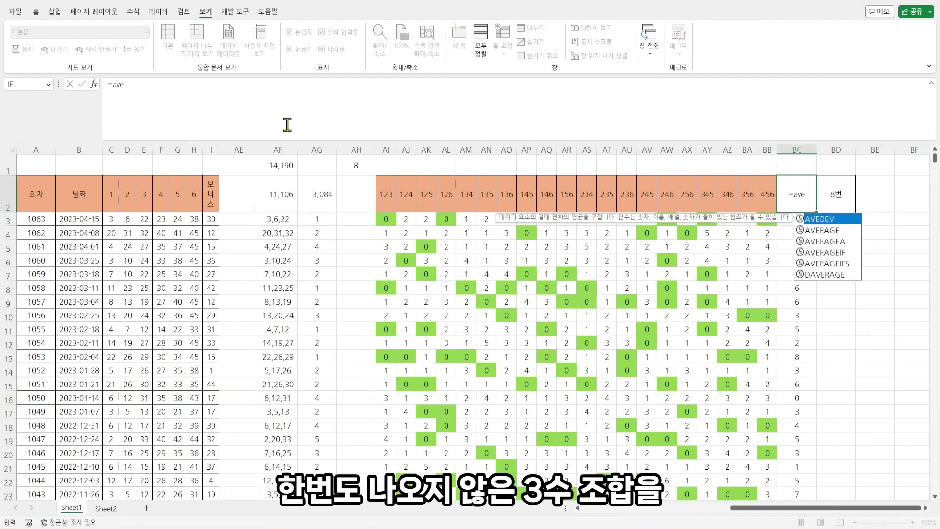
double_click(835, 230)
key(Down)
drag(837, 307, 841, 314)
scroll(836, 308, down, 20)
key(shift+Up)
key(shift+Up)
key(shift+Up)
key(shift+Up)
key(shift+Up)
key(shift+Up)
key(Return)
key(Up)
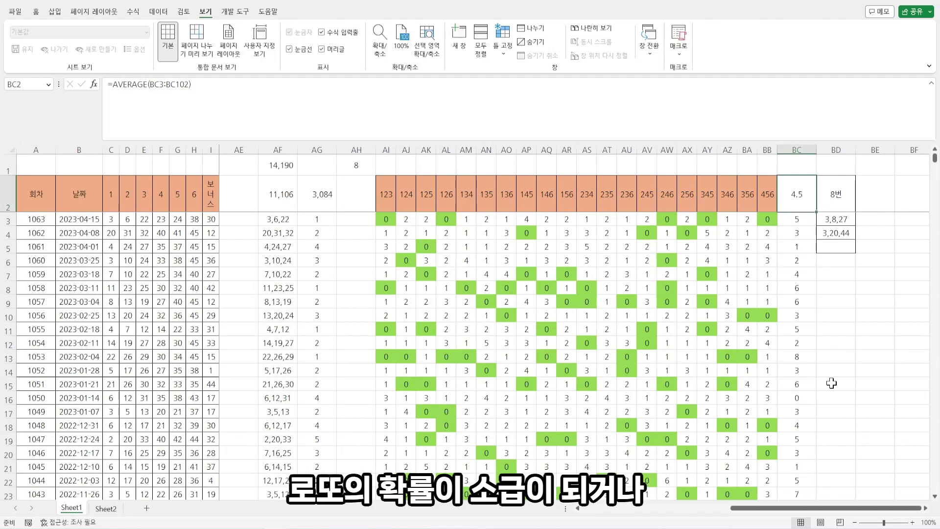
Format the average in BC2 with a red fill, bold text and font size 15
click(35, 11)
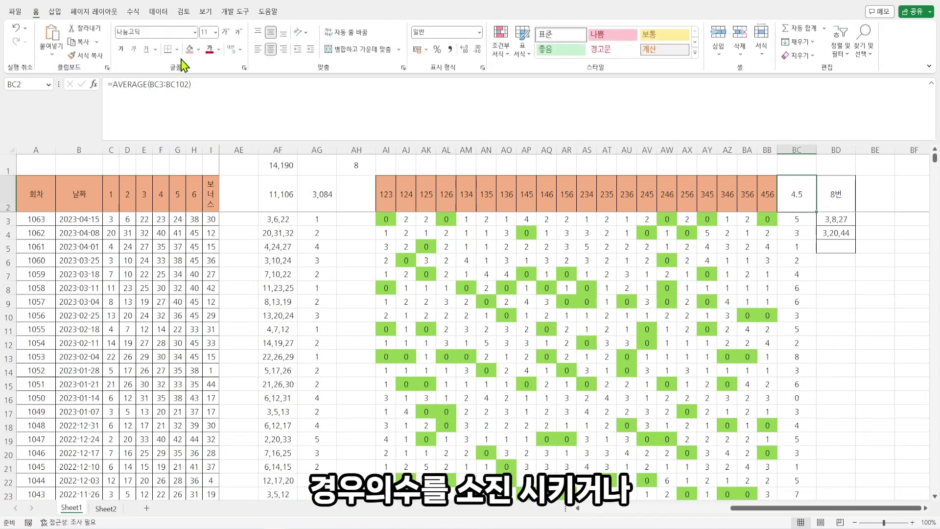
click(198, 50)
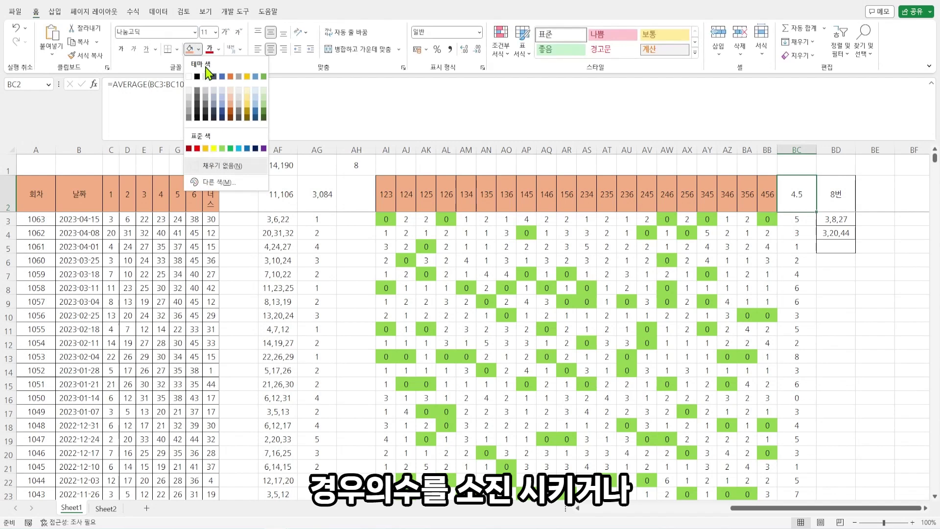
click(197, 149)
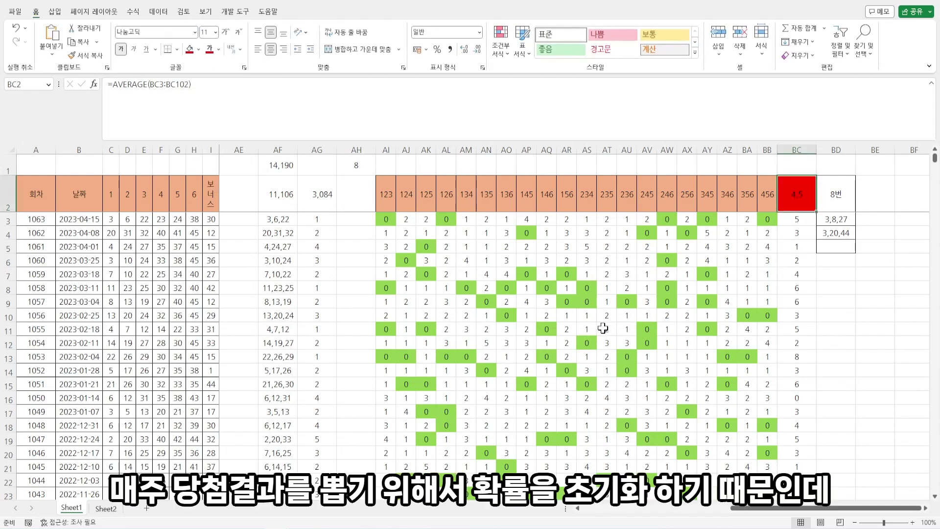
click(205, 32)
text(15)
key(Return)
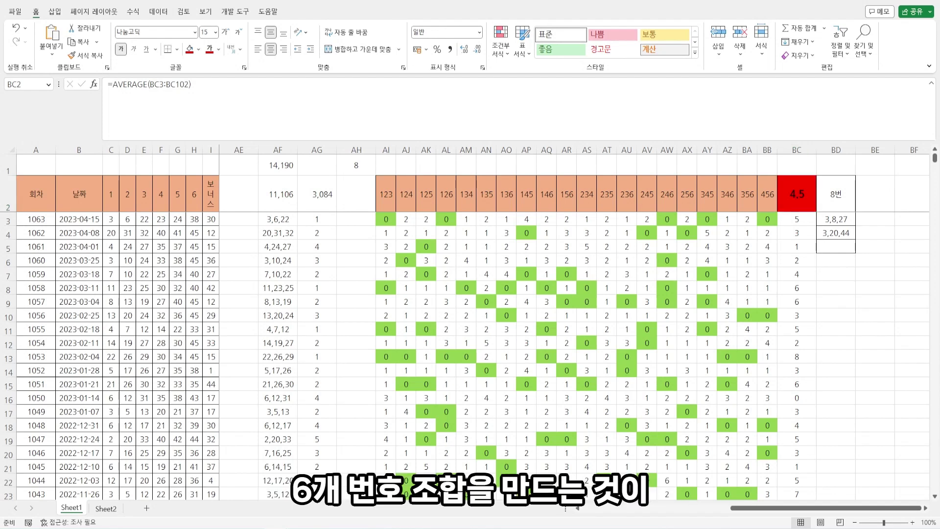
click(863, 324)
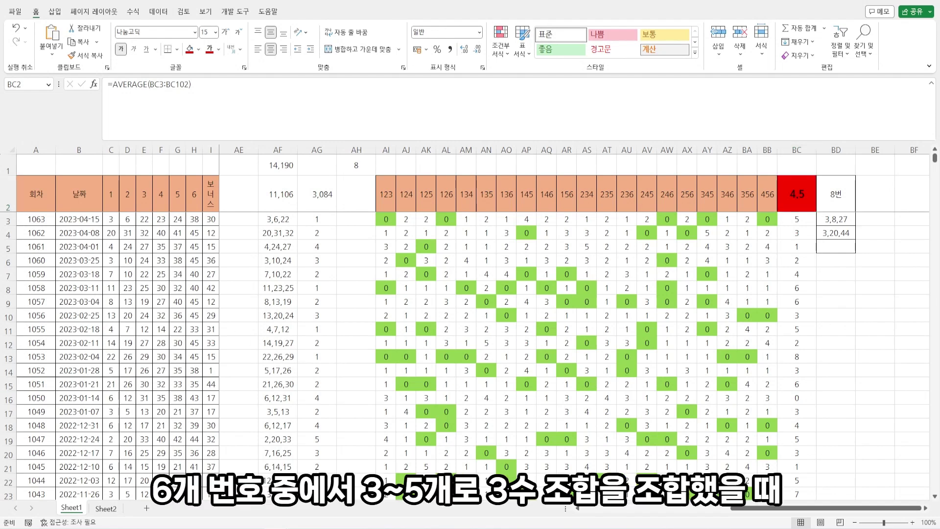
click(646, 321)
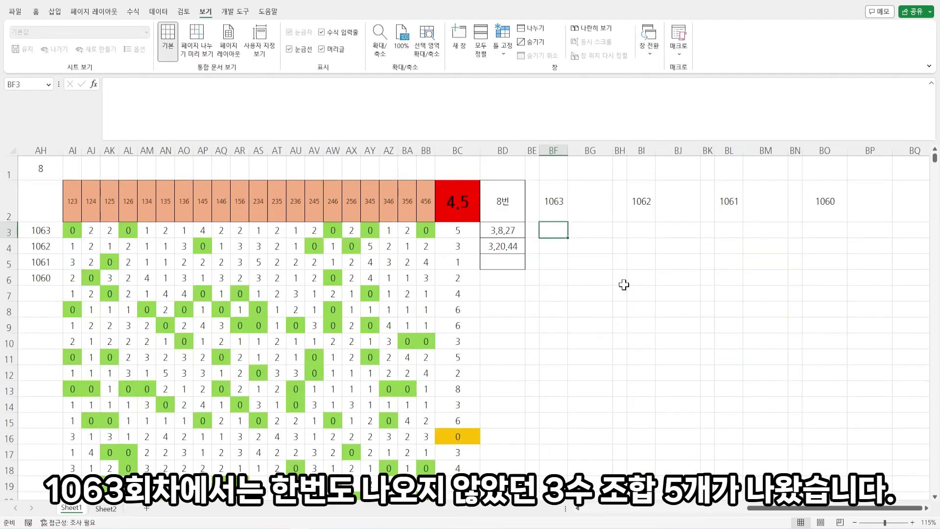
Under heading 1063, list patterns 123 and 126 in BF3:BF4 with combinations 3,6,22 and 3,6,38 beside them
text(123)
key(Tab)
text(3,6,22)
key(Return)
text(126)
key(Tab)
text(3,6,38)
key(Return)
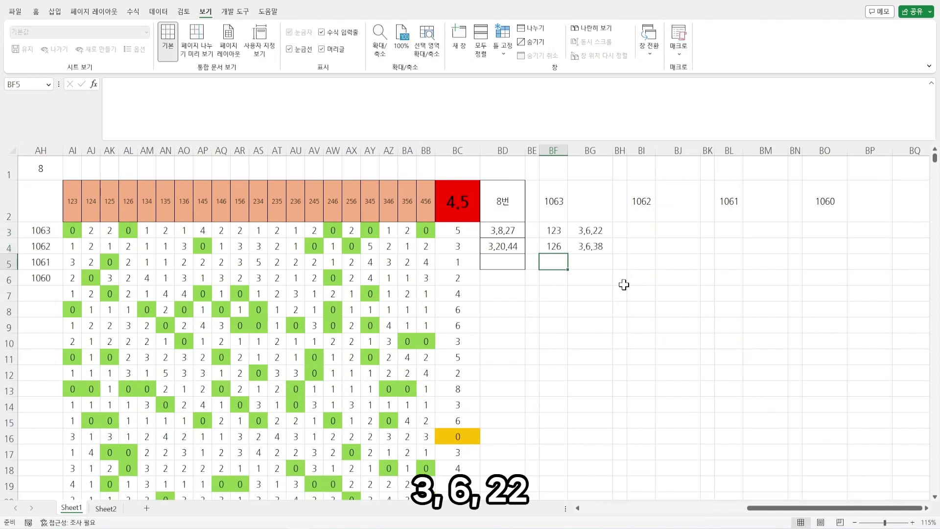
Extend the 1063 list in BF5:BG7 with 246 (6,23,38), 345 (22,23,24) and 456 (23,24,38)
text(246)
key(Tab)
text(6,23,38)
key(Return)
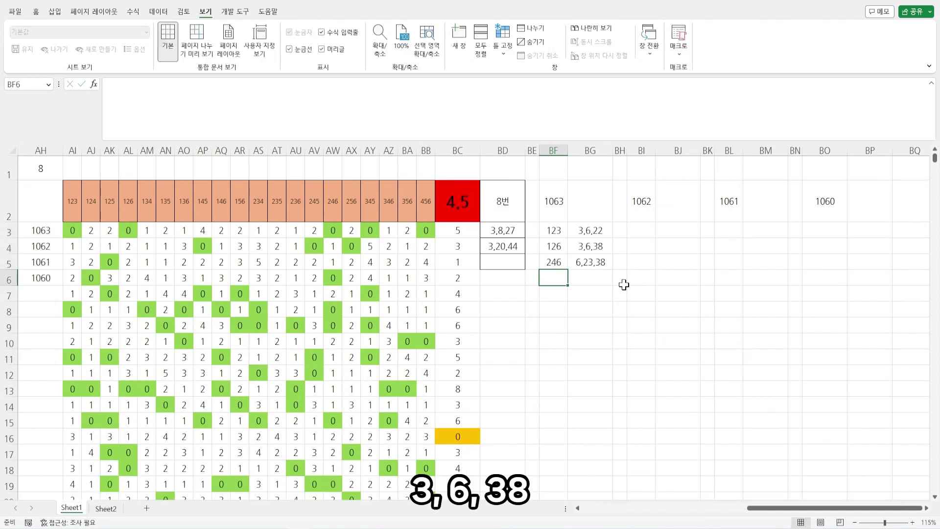
text(345)
key(Tab)
text(22,23,24)
key(Return)
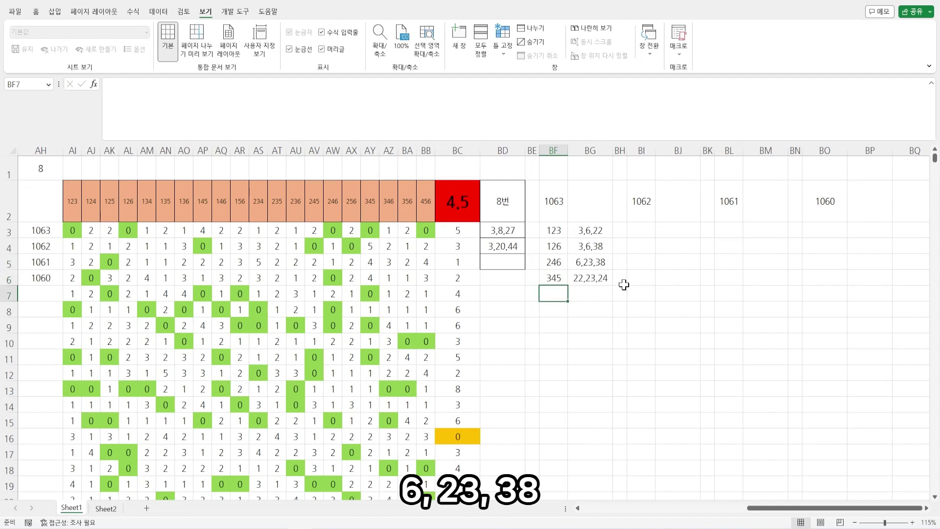
text(456)
key(Tab)
text(23,24,38)
key(Return)
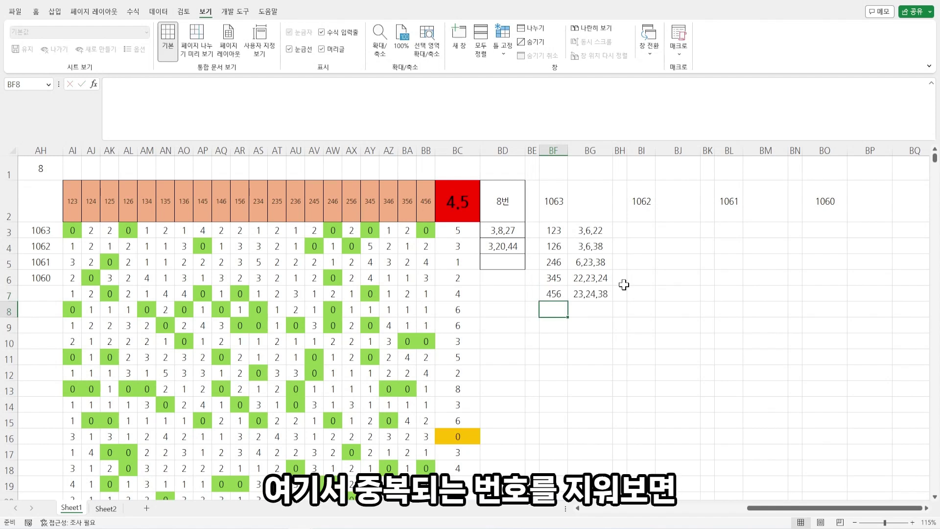
Under heading 1062, list 145 (20,40,41), 245 (31,40,41) and 256 (31,41,45) in BI3:BJ5
click(644, 229)
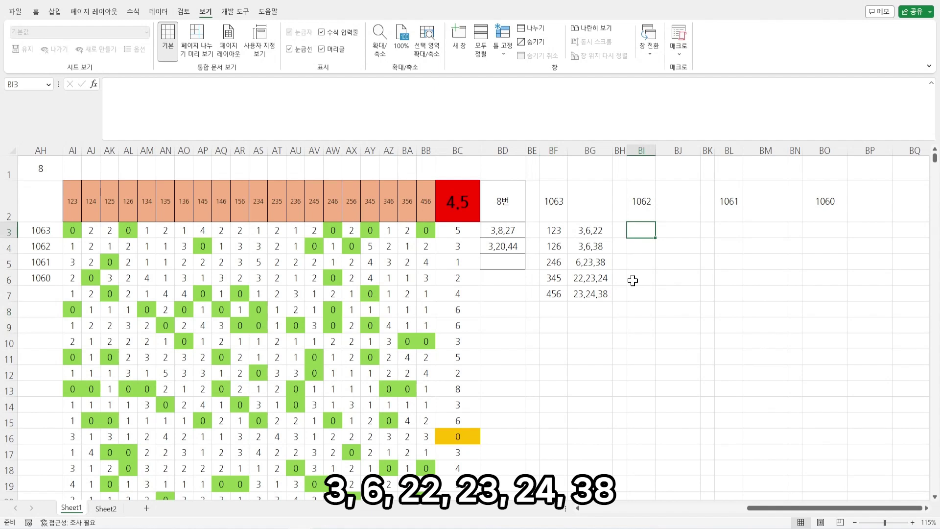
text(145)
key(Tab)
text(20,40,41)
key(Return)
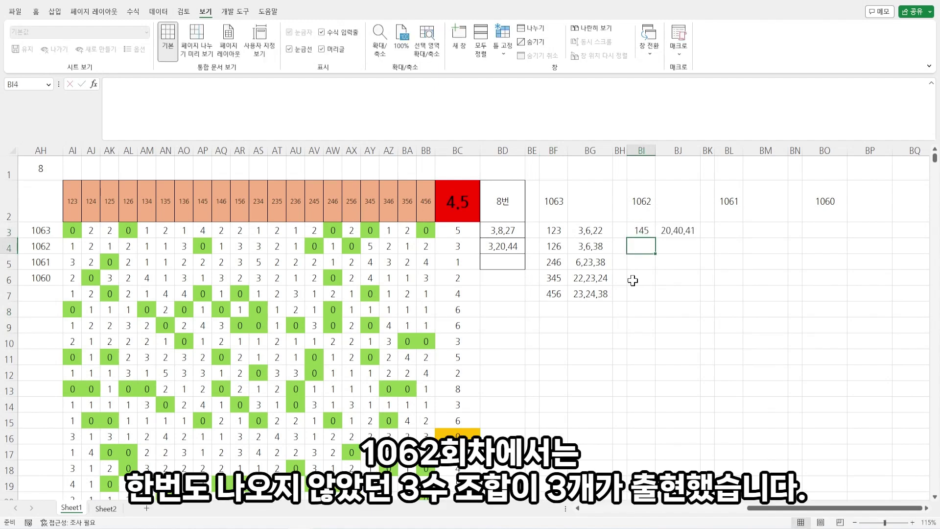
text(245)
key(Tab)
text(31,40,41)
key(Return)
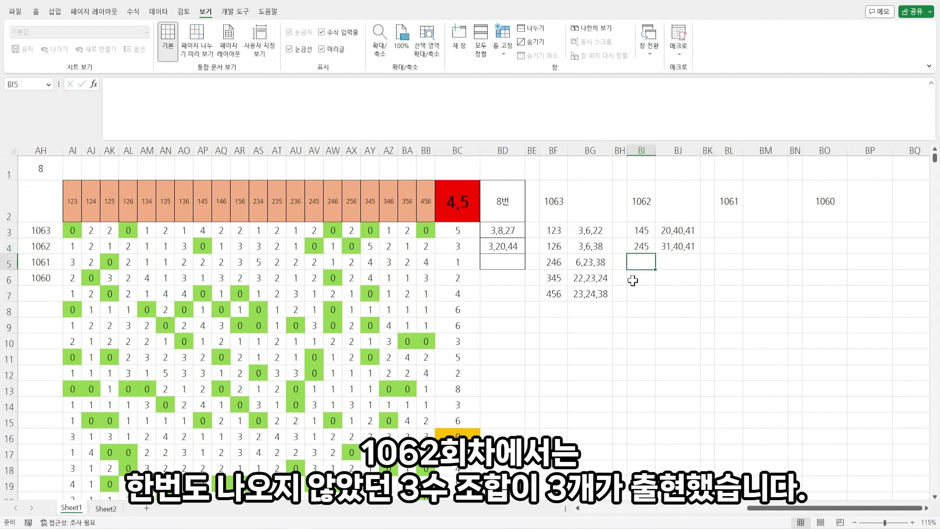
text(256)
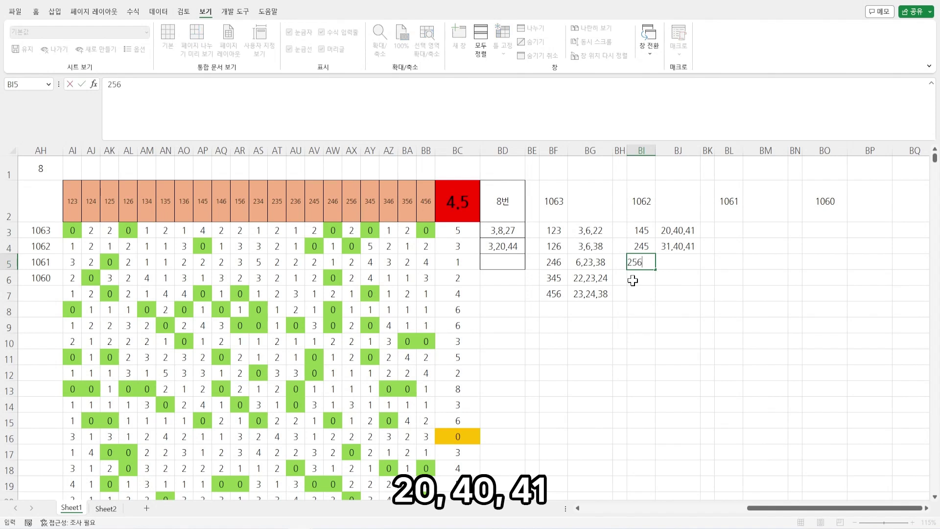
key(Tab)
text(31,41,45)
key(Return)
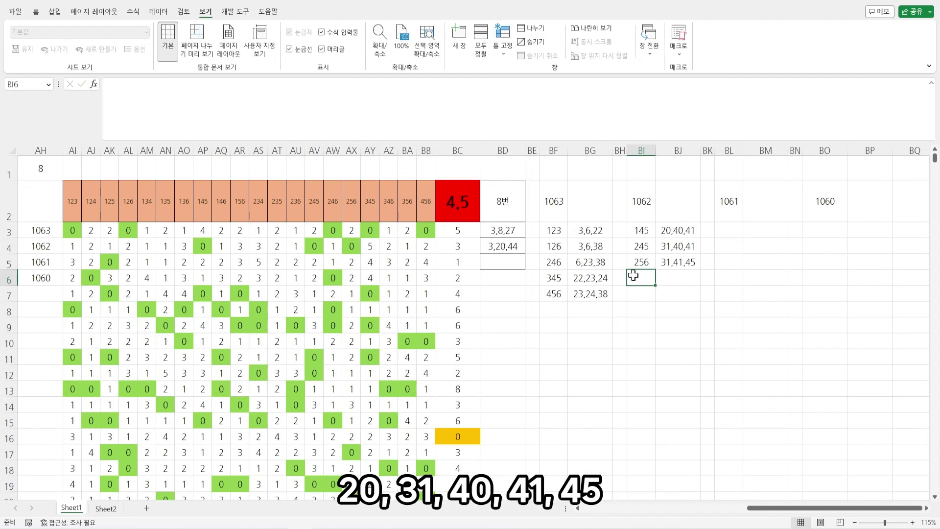
Under heading 1061, enter pattern 125 in BL3 with combination 4,24,37 in BM3
click(731, 229)
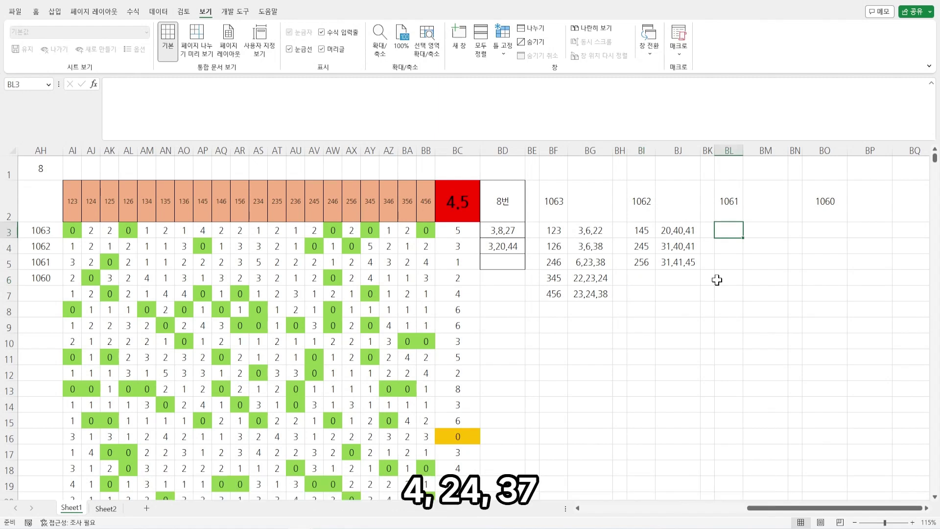
text(125)
key(Tab)
text(4,24,37)
key(Return)
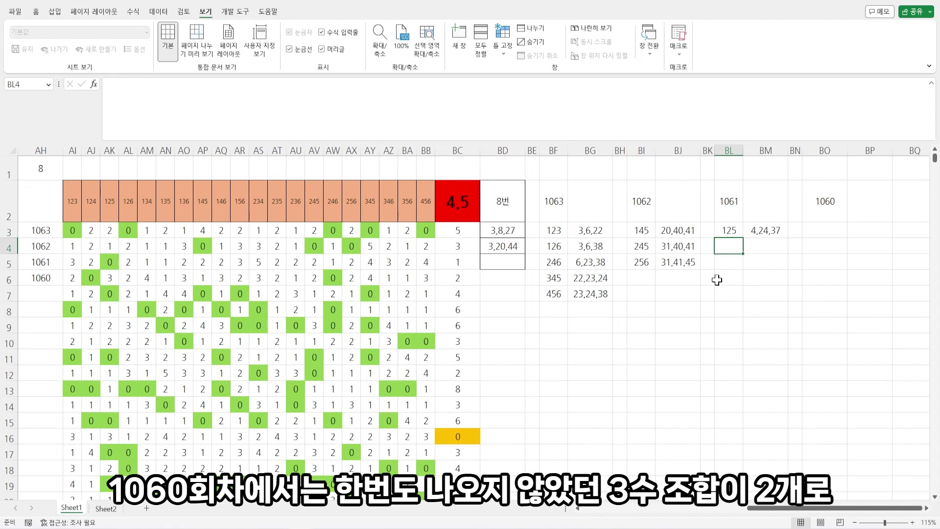
Under heading 1060, list 124 (3,10,33) and 246 (10,33,45) in BO3:BP4
click(836, 231)
text(124)
key(Tab)
text(3,10,33)
key(Return)
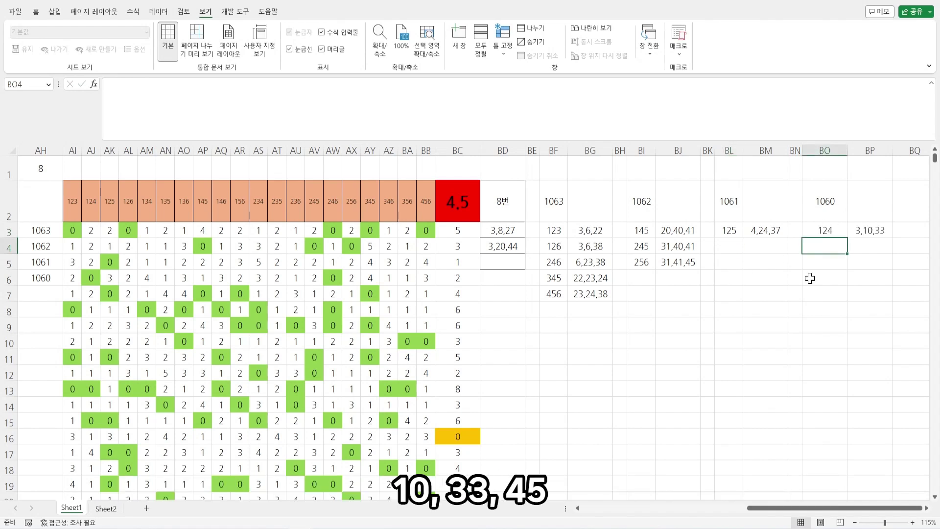
text(246)
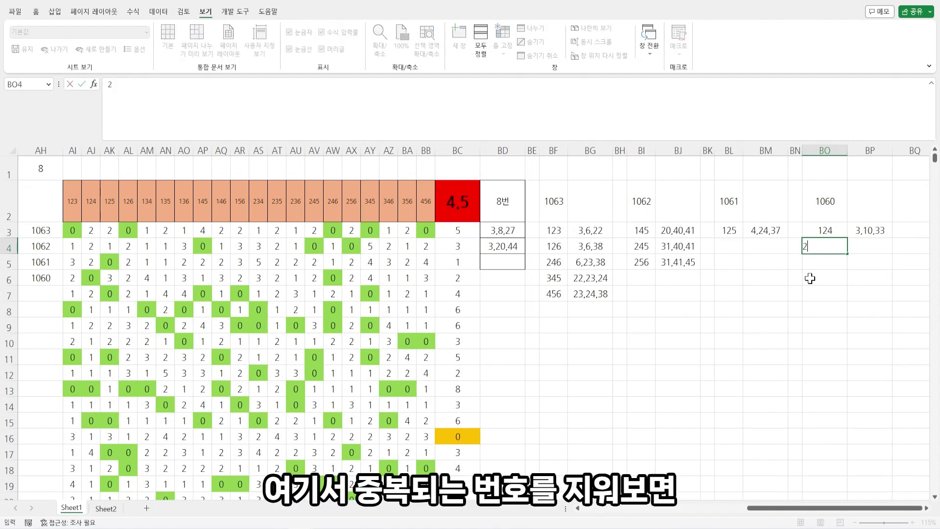
key(Tab)
text(10,33,45)
key(Return)
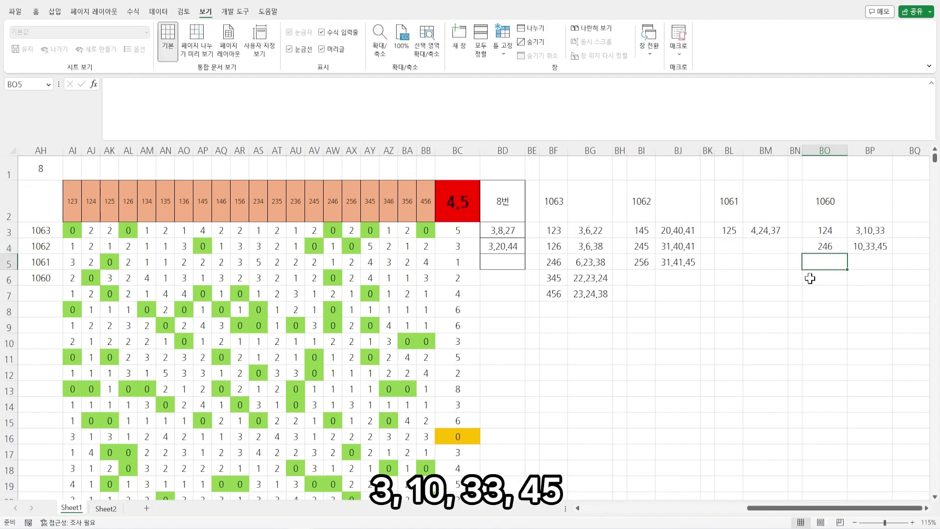